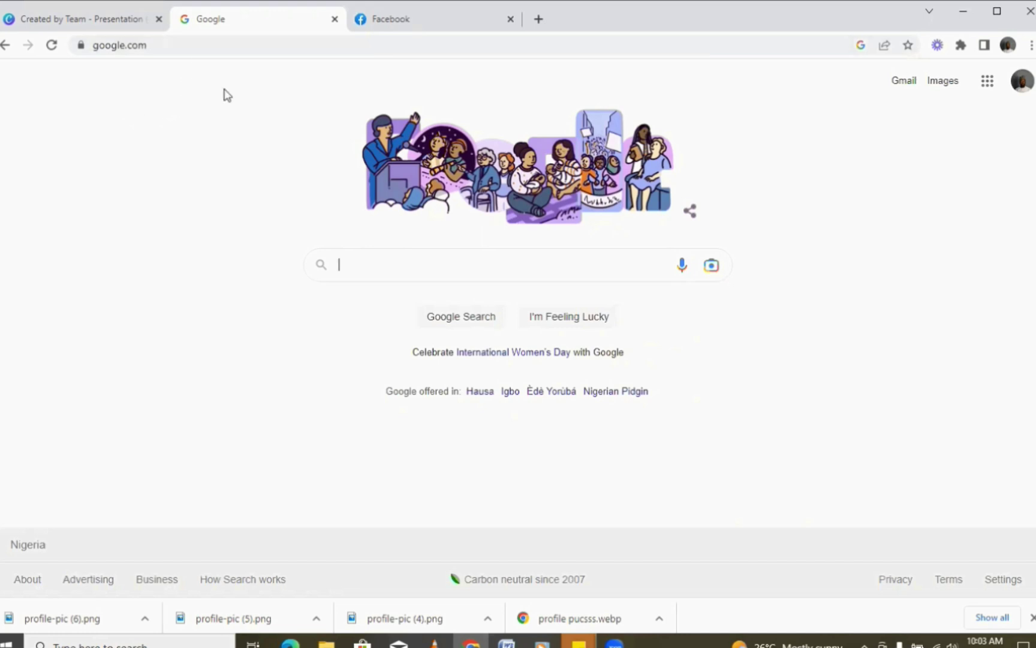
# - Search Google for the suggested 'pfp maker.com' completion from the address bar
pyautogui.click(179, 49)
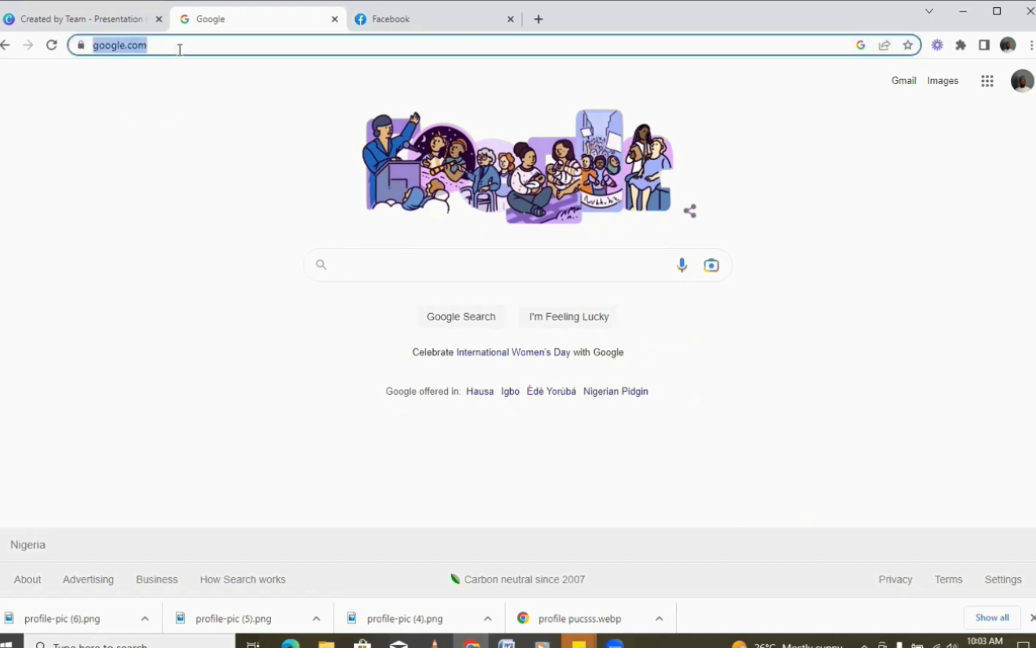
pyautogui.write('pfp maker')
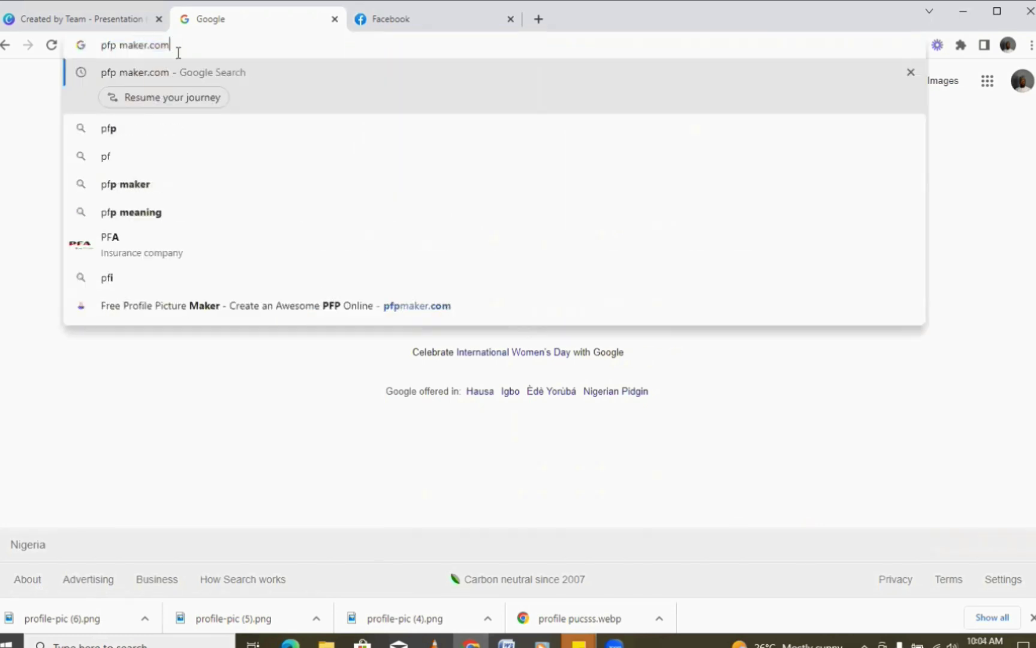
pyautogui.click(149, 52)
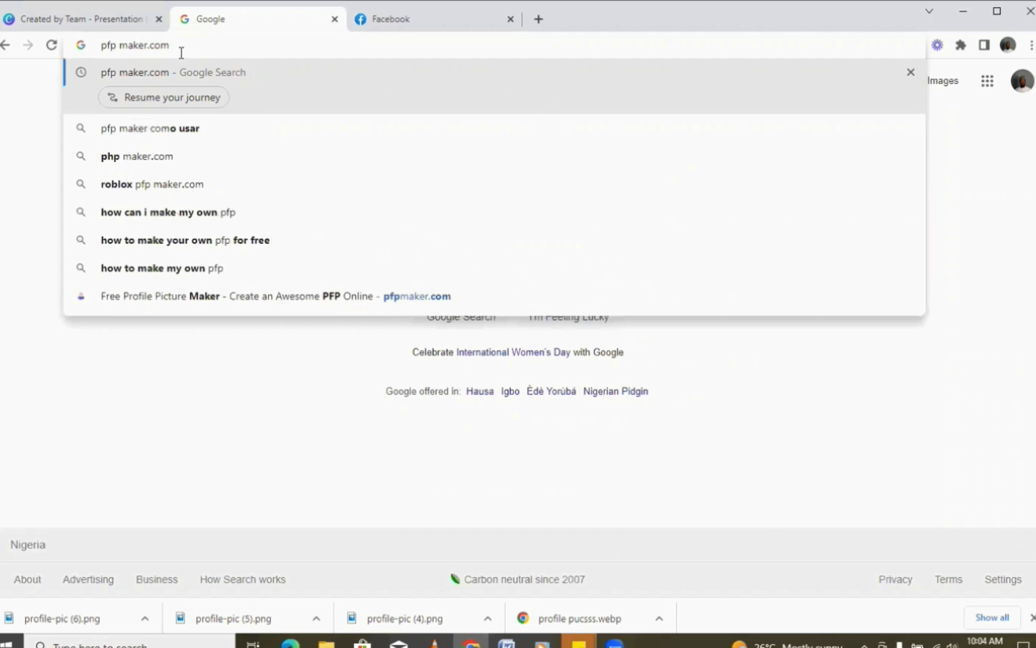
pyautogui.click(171, 162)
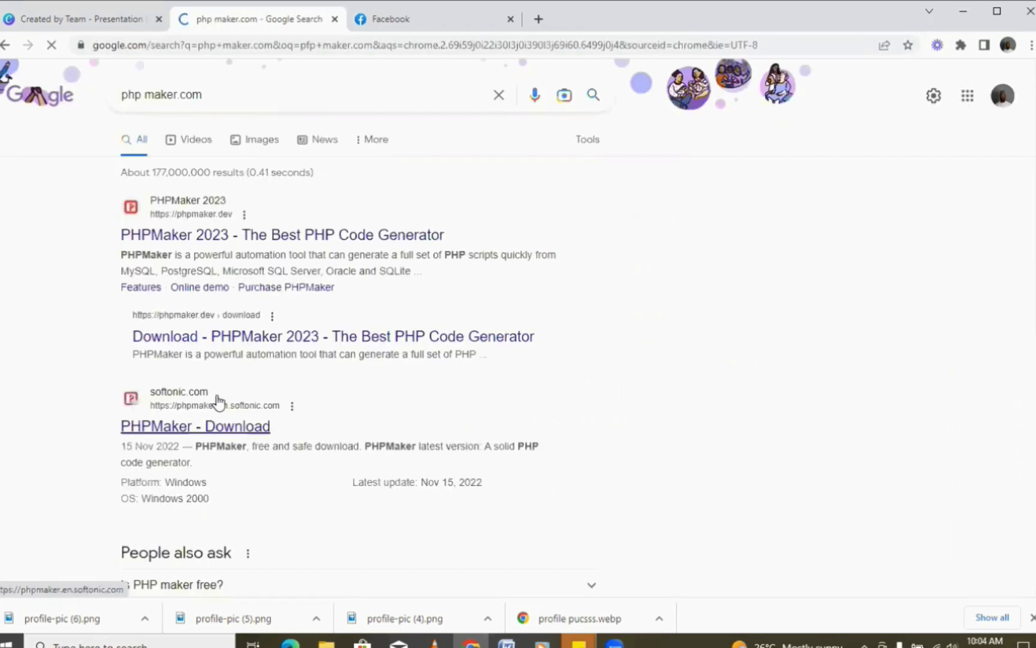
pyautogui.click(225, 240)
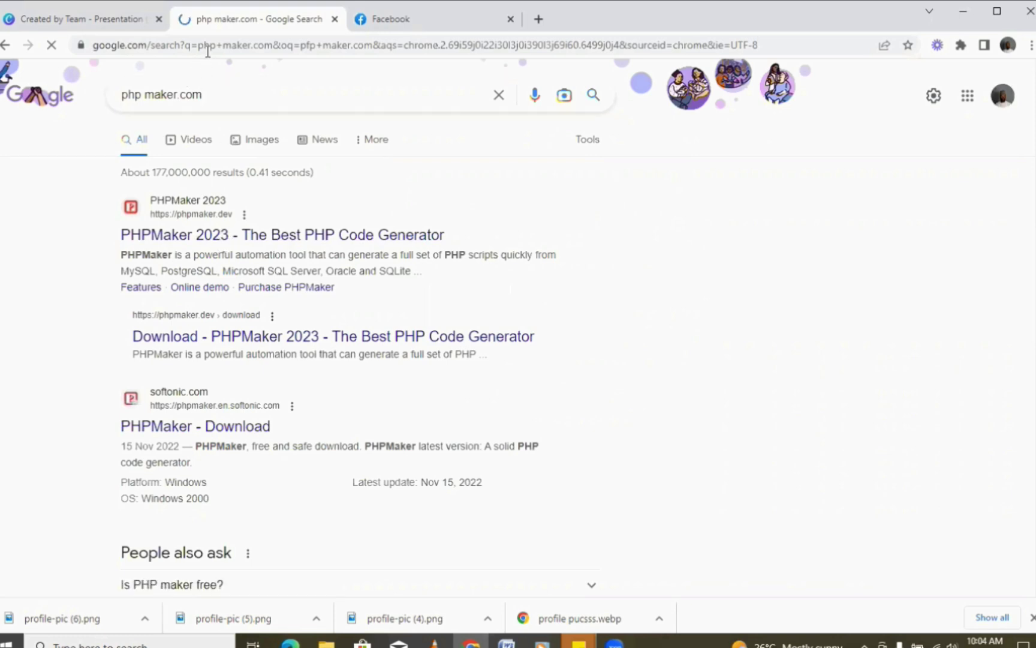
# - Search for 'pfp maker.com' again and open the PFPmaker site from the results
pyautogui.click(207, 48)
pyautogui.write('pfp maker.com')
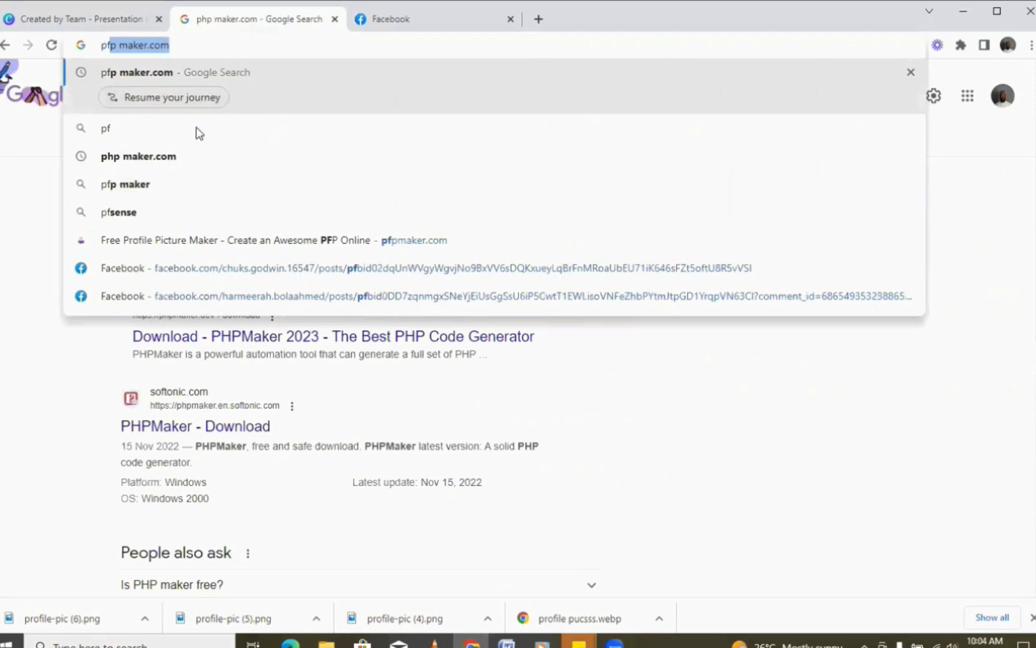
pyautogui.click(242, 84)
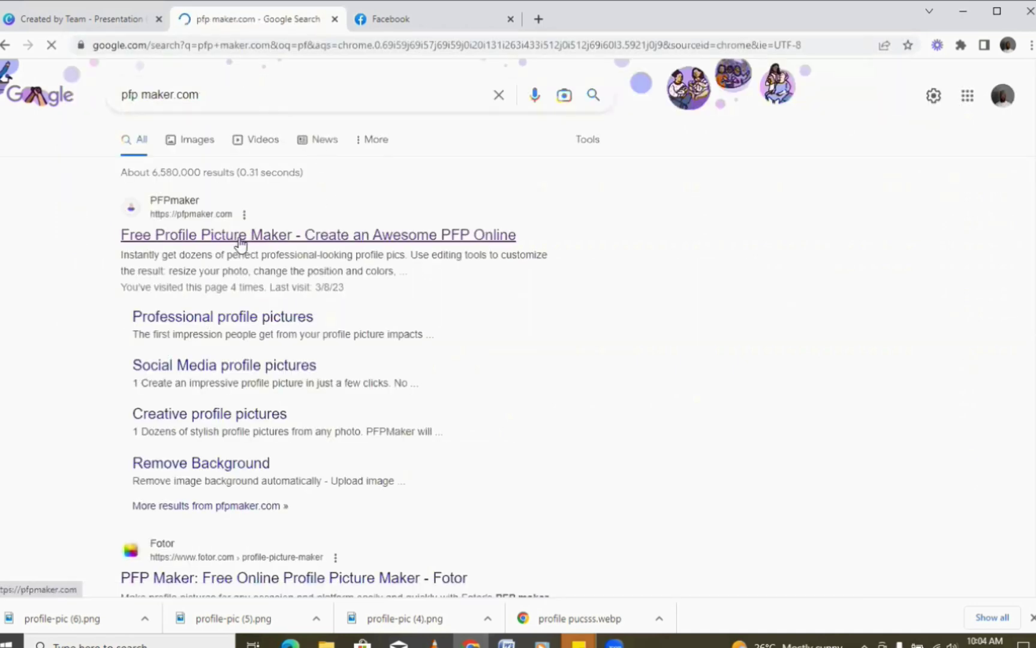
pyautogui.click(240, 235)
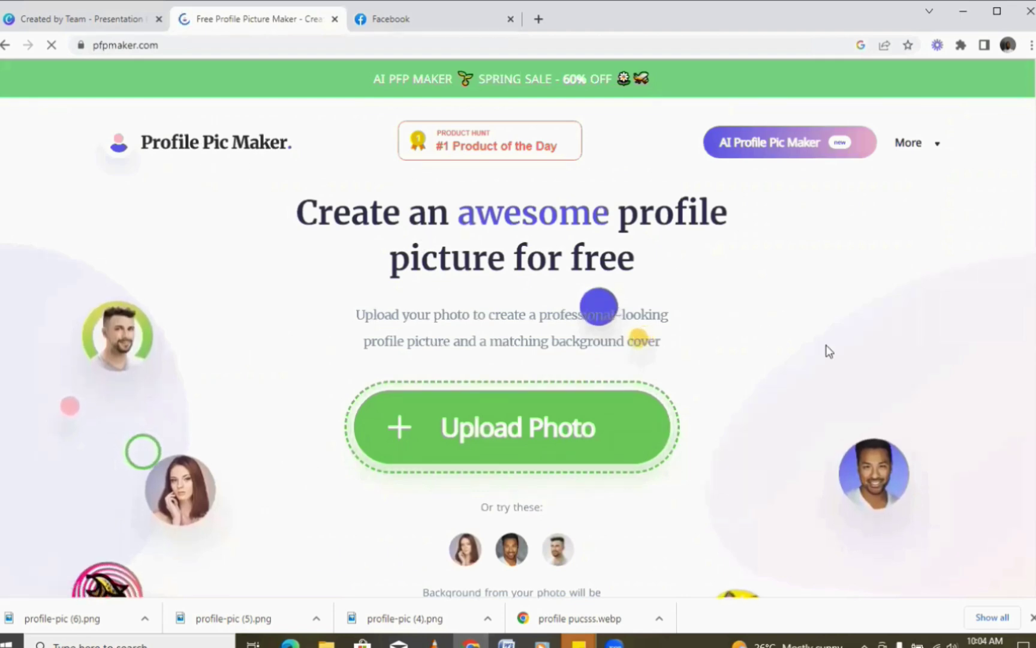
# - Scroll down the pfpmaker.com homepage and back up to its 'Create an awesome profile picture for free' heading
pyautogui.scroll(-1, 823, 355)
pyautogui.scroll(-8, 822, 355)
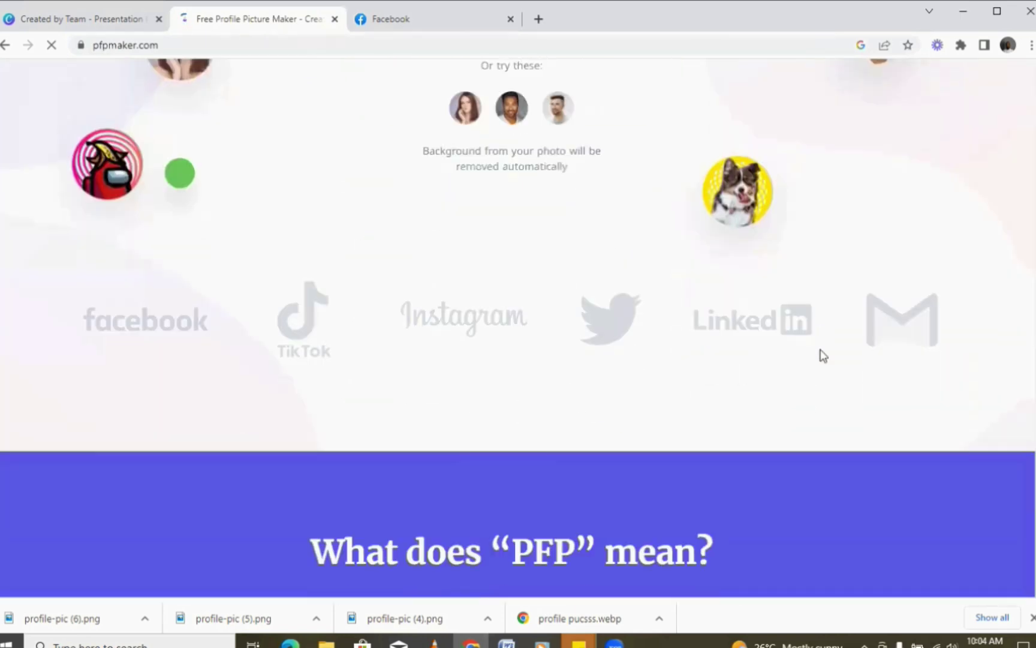
pyautogui.scroll(5, 823, 355)
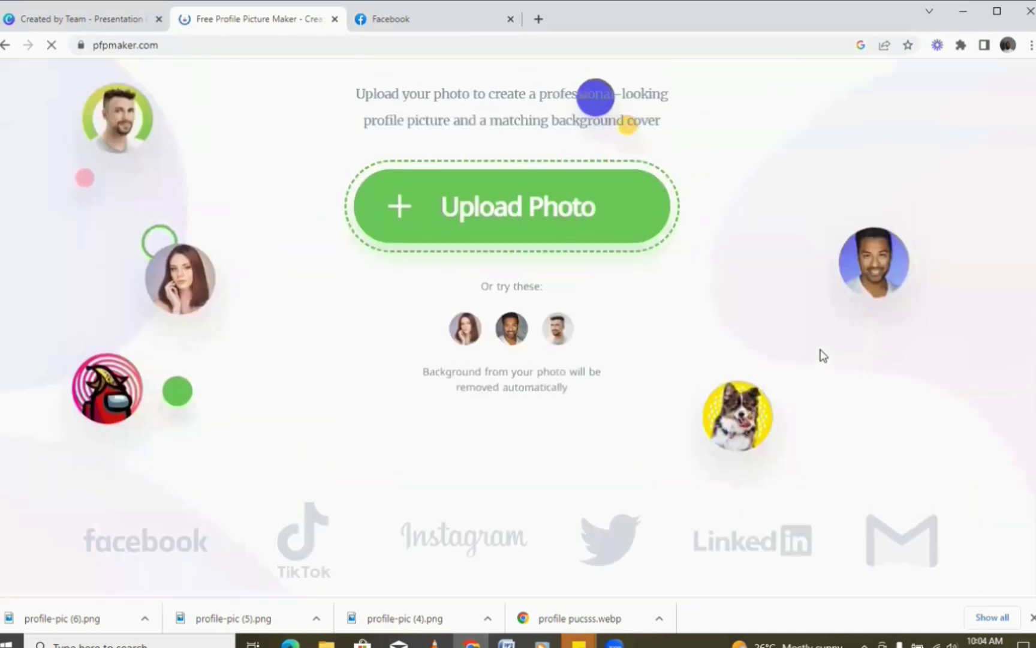
pyautogui.scroll(4, 822, 355)
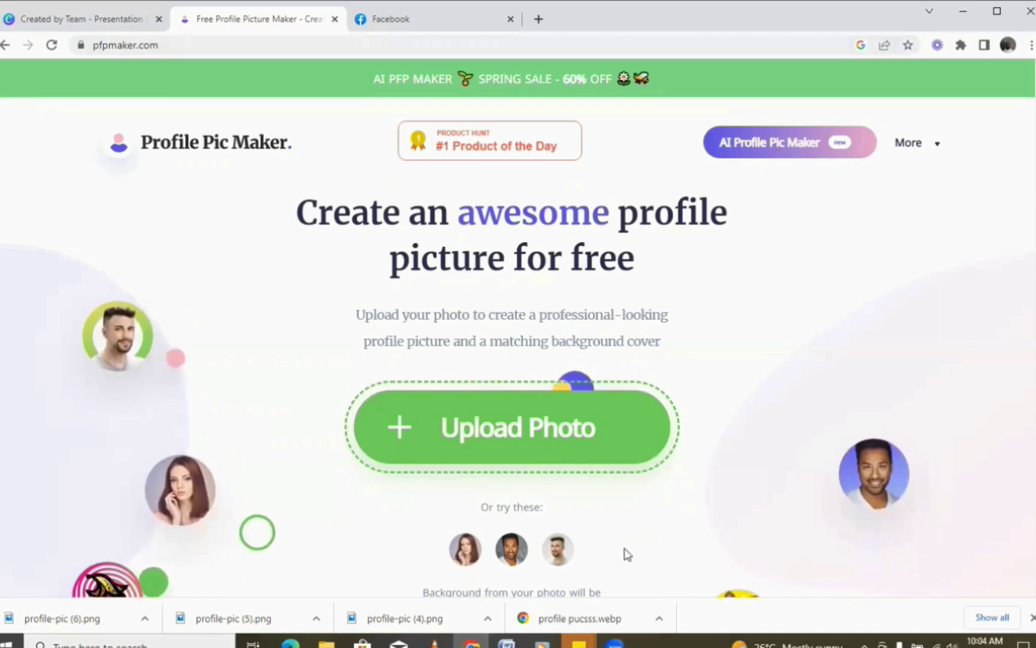
# - Upload the portrait image from the Downloads folder to start generating profile pics
pyautogui.click(540, 447)
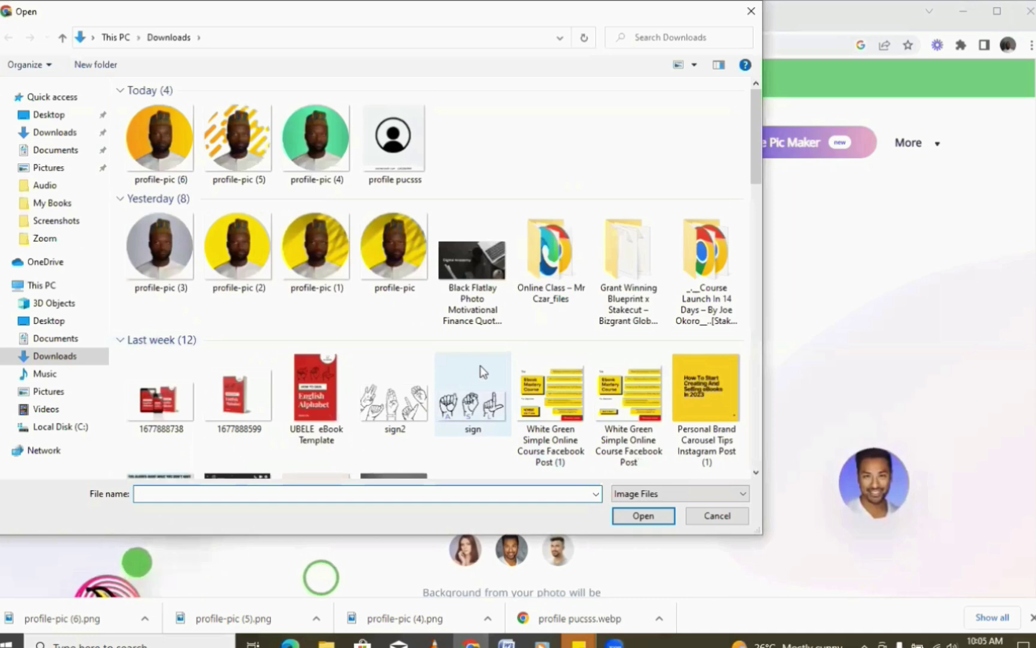
pyautogui.scroll(-3, 479, 372)
pyautogui.scroll(-5, 486, 408)
pyautogui.scroll(5, 456, 372)
pyautogui.scroll(3, 433, 340)
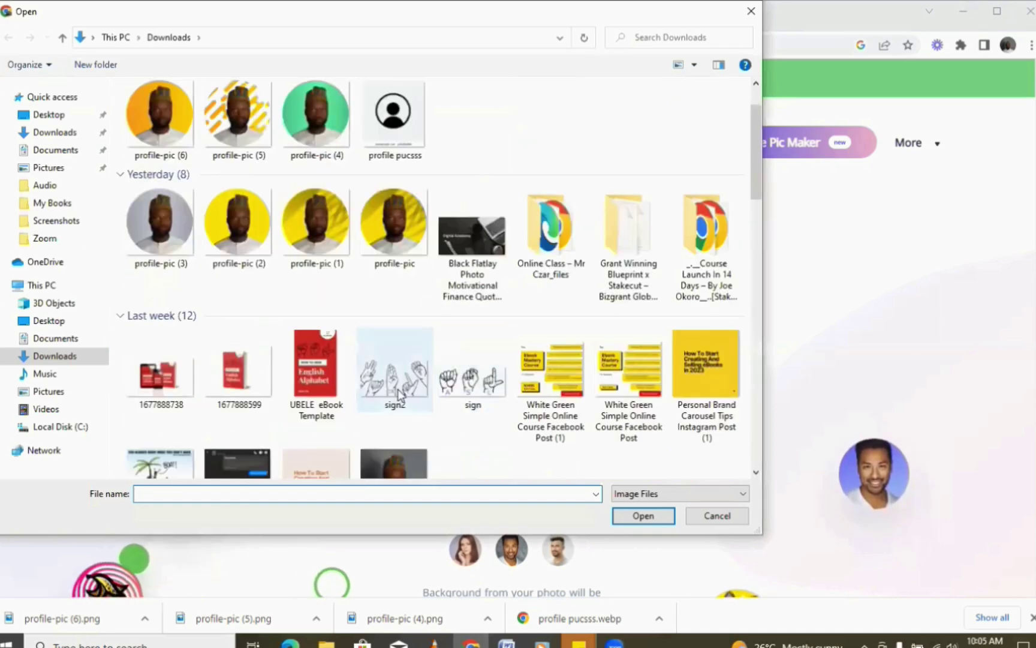
pyautogui.scroll(-3, 413, 354)
pyautogui.click(408, 300)
pyautogui.doubleClick(407, 300)
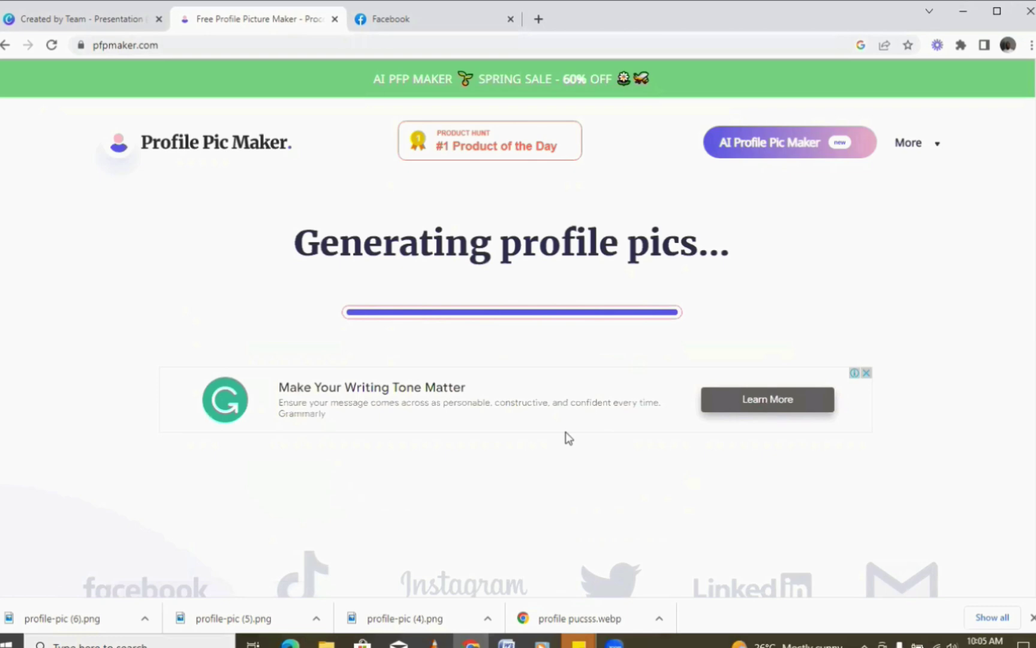
# - Scroll through the grid of generated circular portraits on yellow, grey and orange backgrounds
pyautogui.scroll(-5, 569, 437)
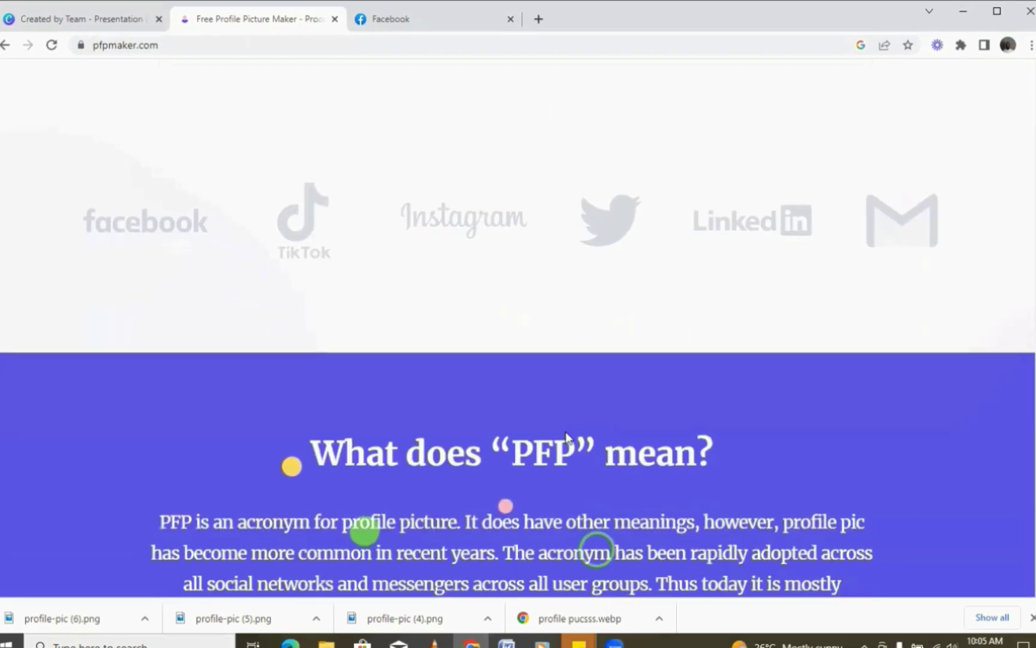
pyautogui.scroll(3, 565, 436)
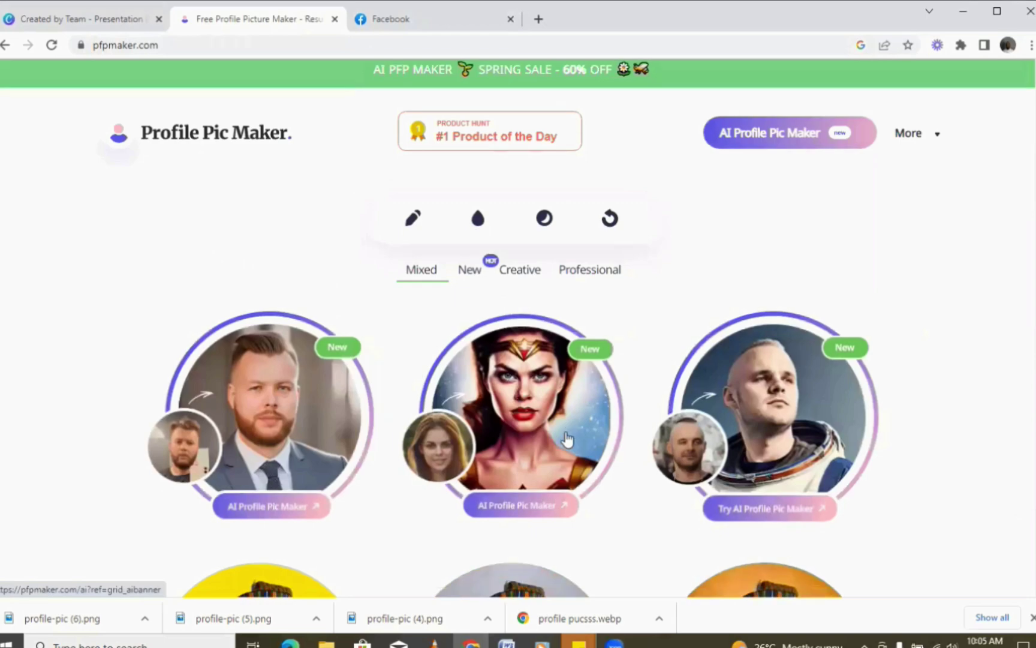
pyautogui.scroll(-5, 566, 438)
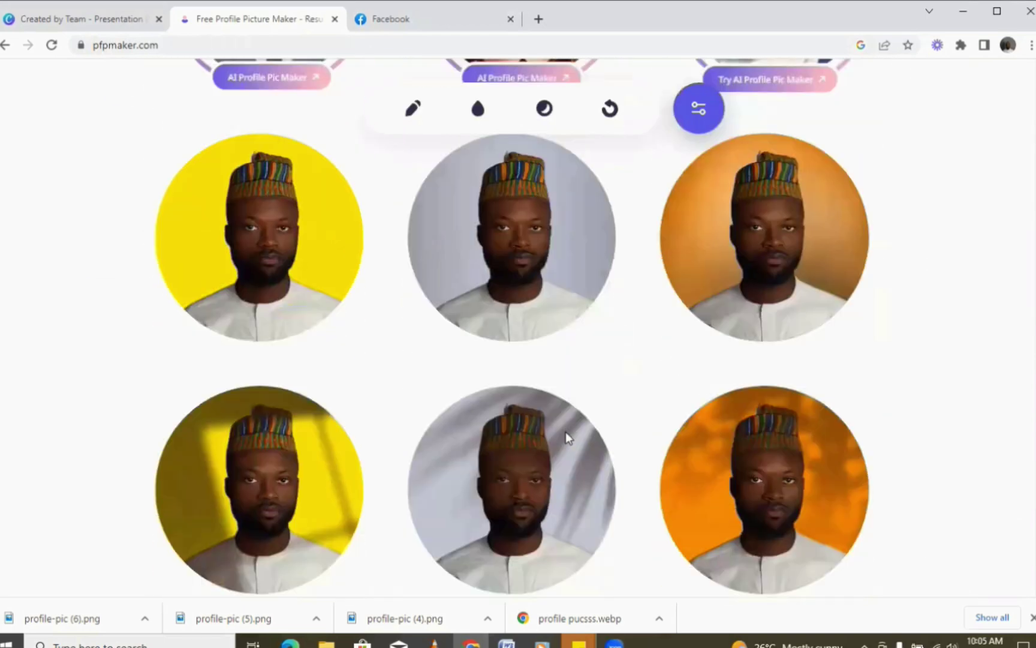
pyautogui.scroll(-2, 566, 432)
pyautogui.scroll(3, 566, 433)
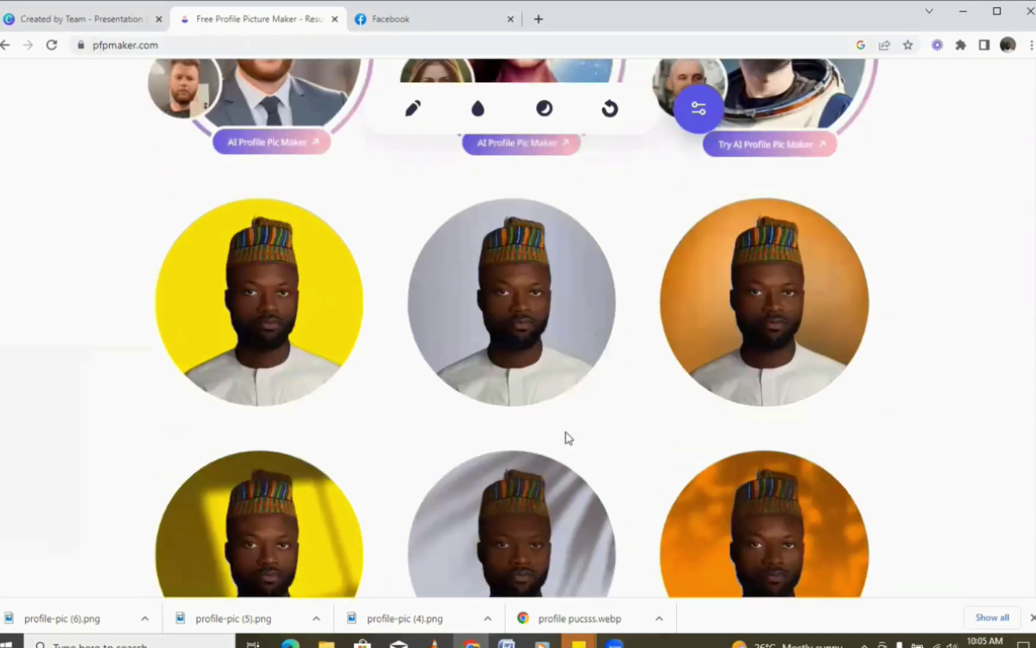
pyautogui.scroll(1, 566, 432)
pyautogui.moveTo(534, 431)
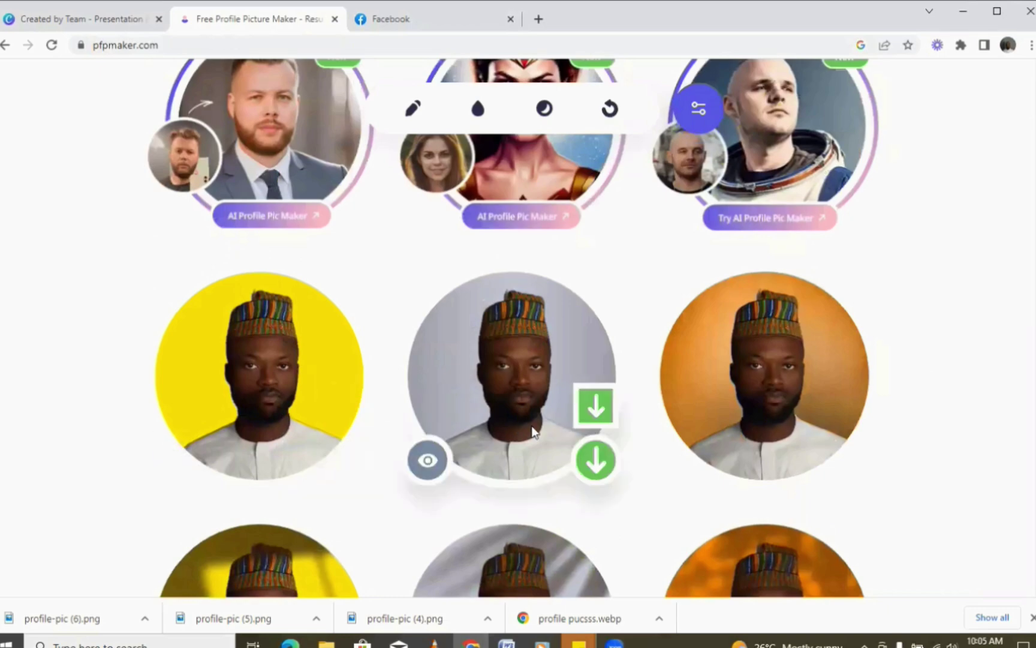
pyautogui.scroll(-6, 690, 398)
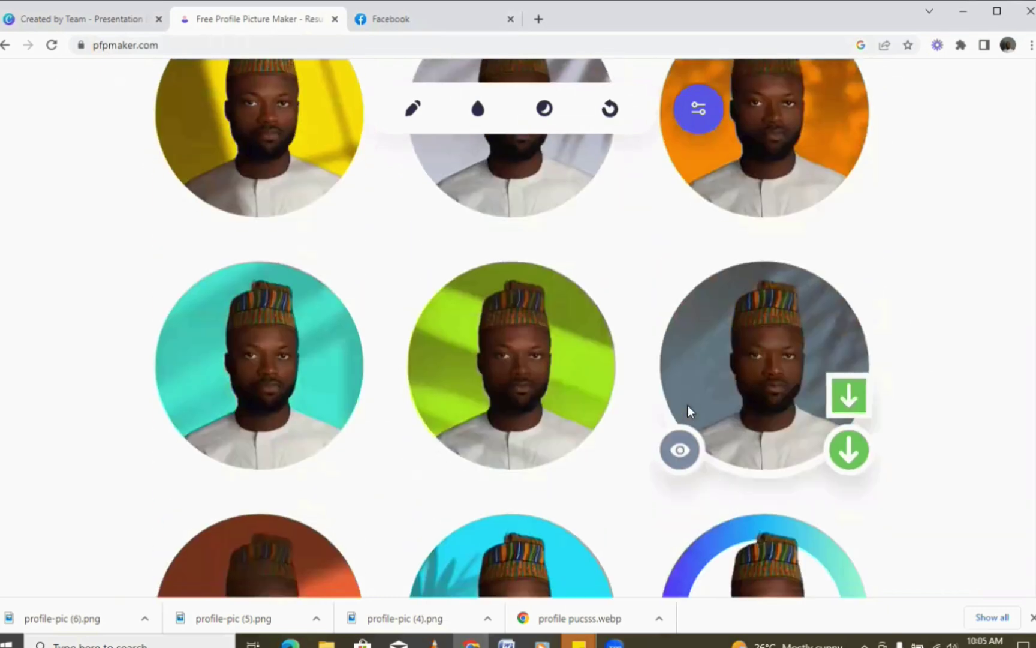
pyautogui.scroll(5, 687, 410)
pyautogui.moveTo(292, 362)
pyautogui.moveTo(301, 273)
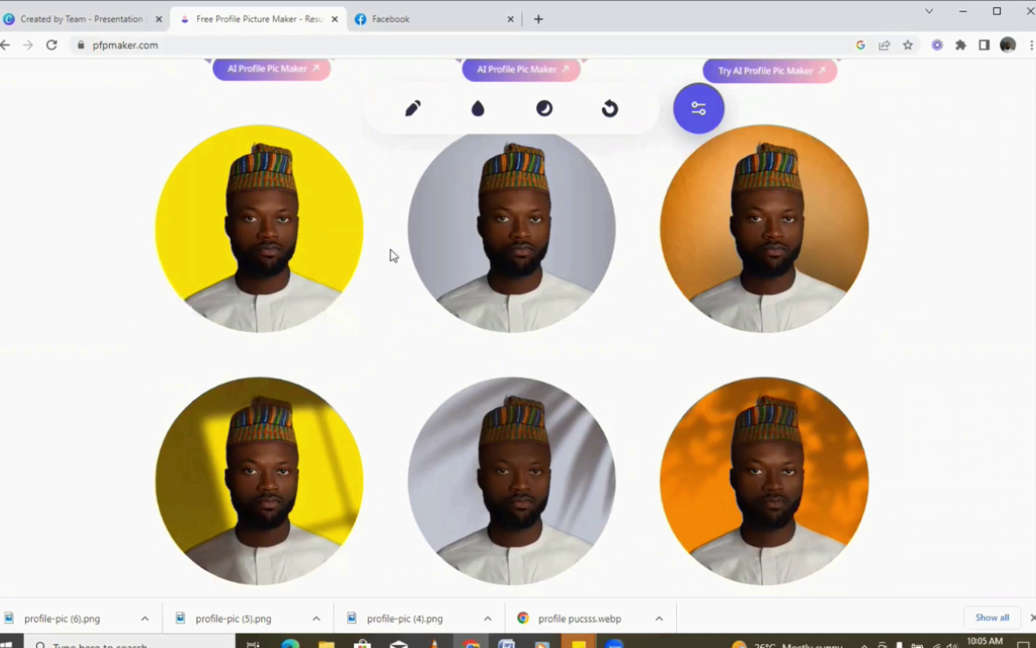
# - Adjust the photo to rotation -1 and shrink it to 0.7 scale inside the circle
pyautogui.click(411, 111)
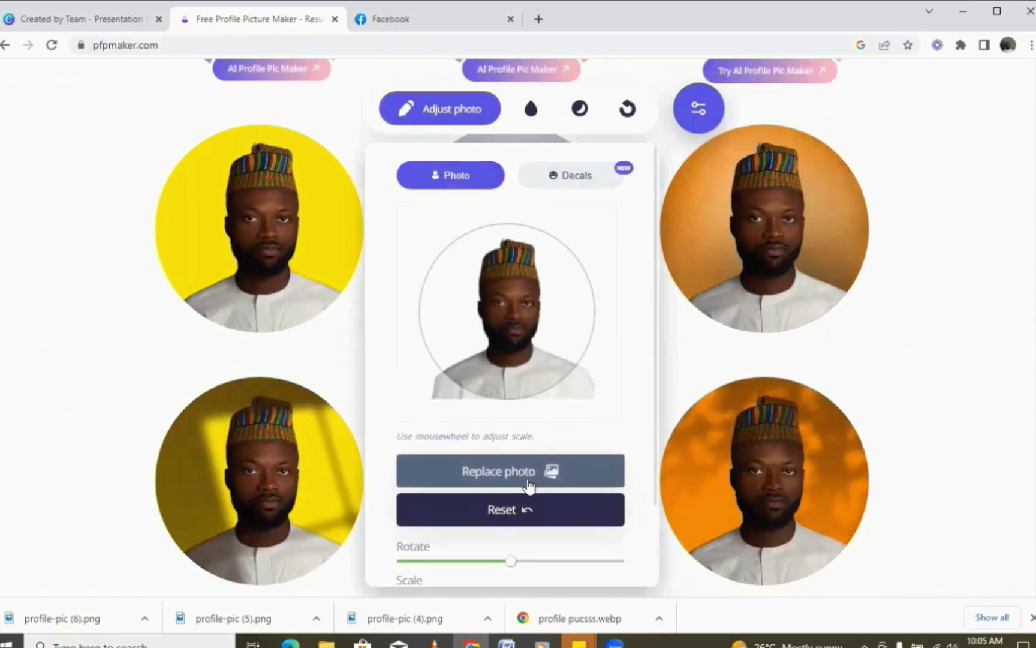
pyautogui.moveTo(512, 566)
pyautogui.moveTo(512, 565)
pyautogui.mouseDown()
pyautogui.moveTo(466, 567)
pyautogui.moveTo(520, 571)
pyautogui.moveTo(508, 568)
pyautogui.mouseUp()
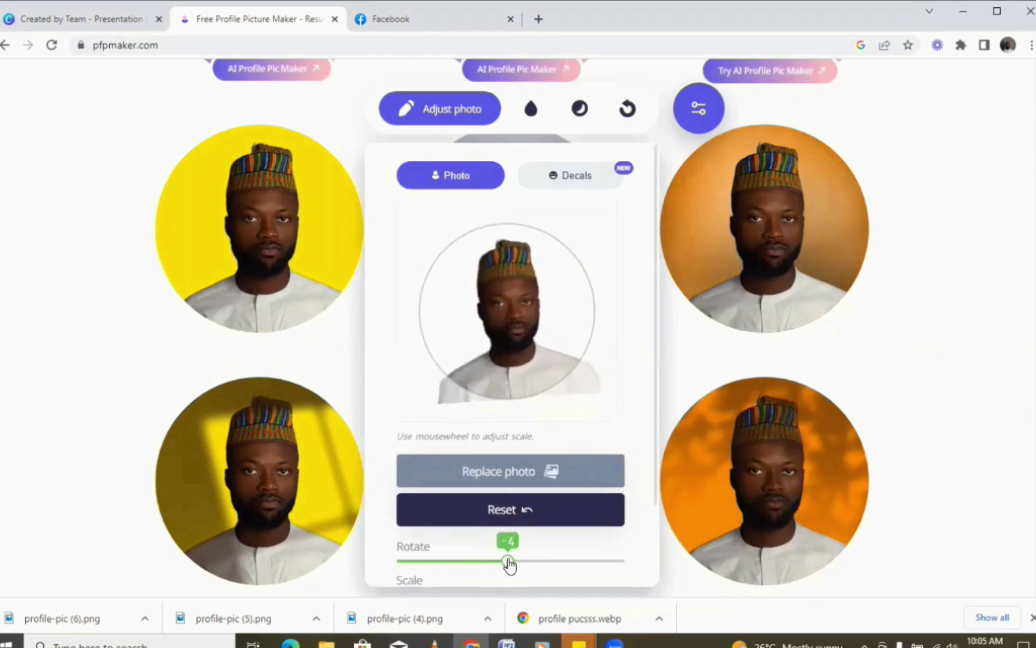
pyautogui.scroll(-1, 589, 470)
pyautogui.click(502, 521)
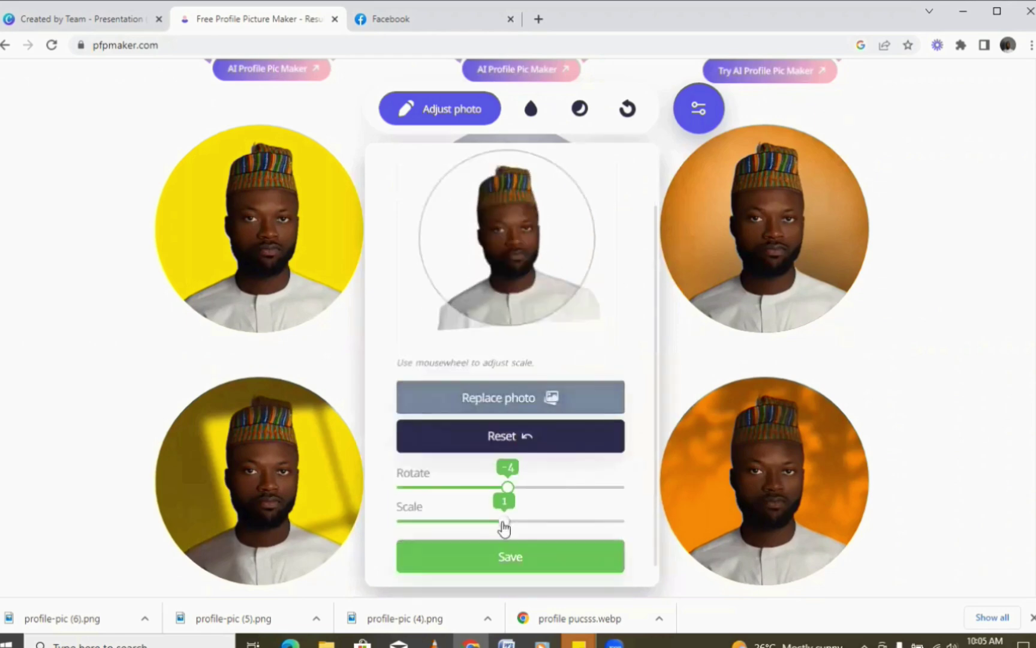
pyautogui.moveTo(497, 522); pyautogui.dragTo(510, 493)
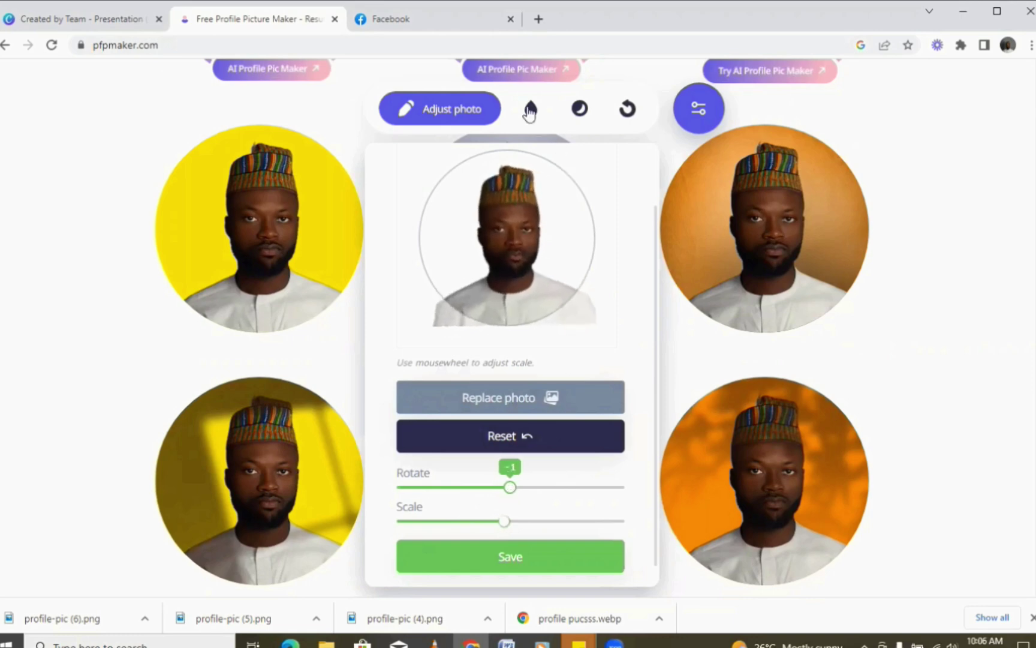
# - Scroll through the generated portrait variations and return to the top row
pyautogui.moveTo(251, 230)
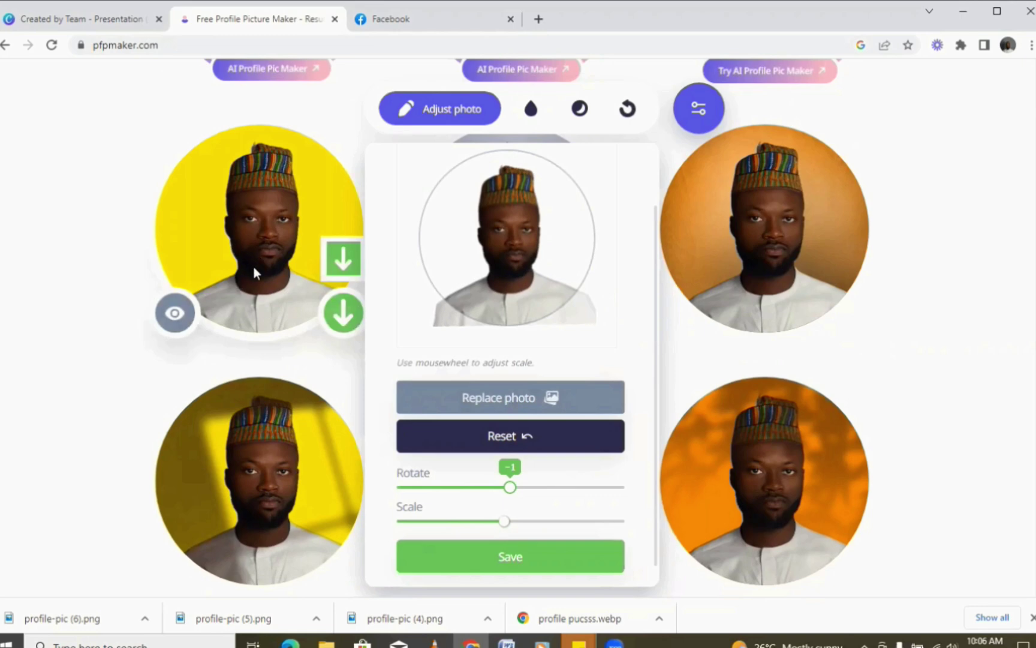
pyautogui.scroll(-5, 253, 267)
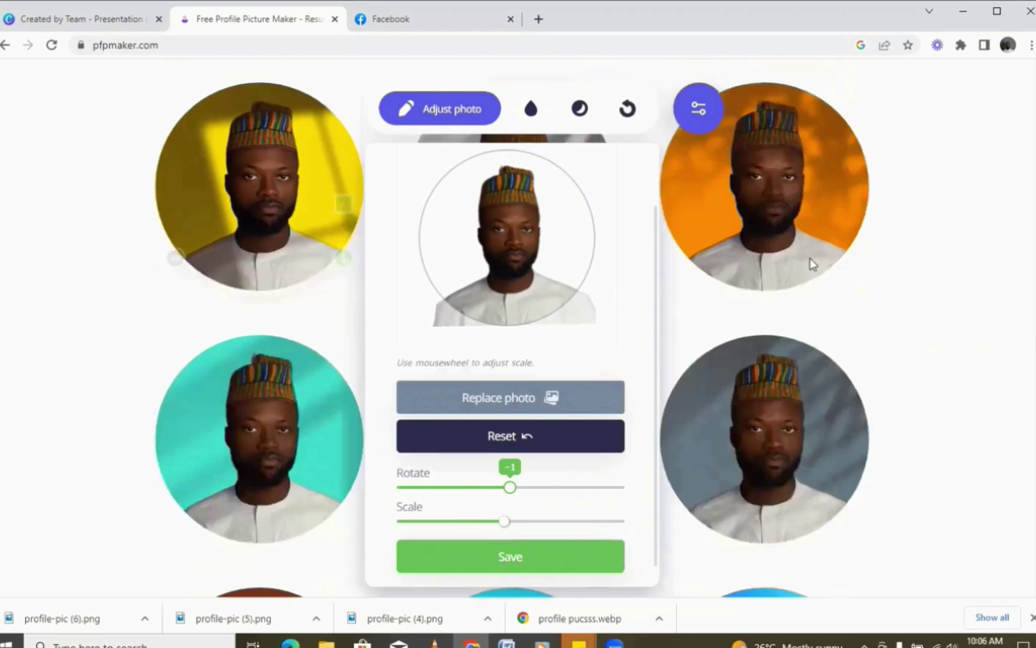
pyautogui.scroll(-2, 430, 352)
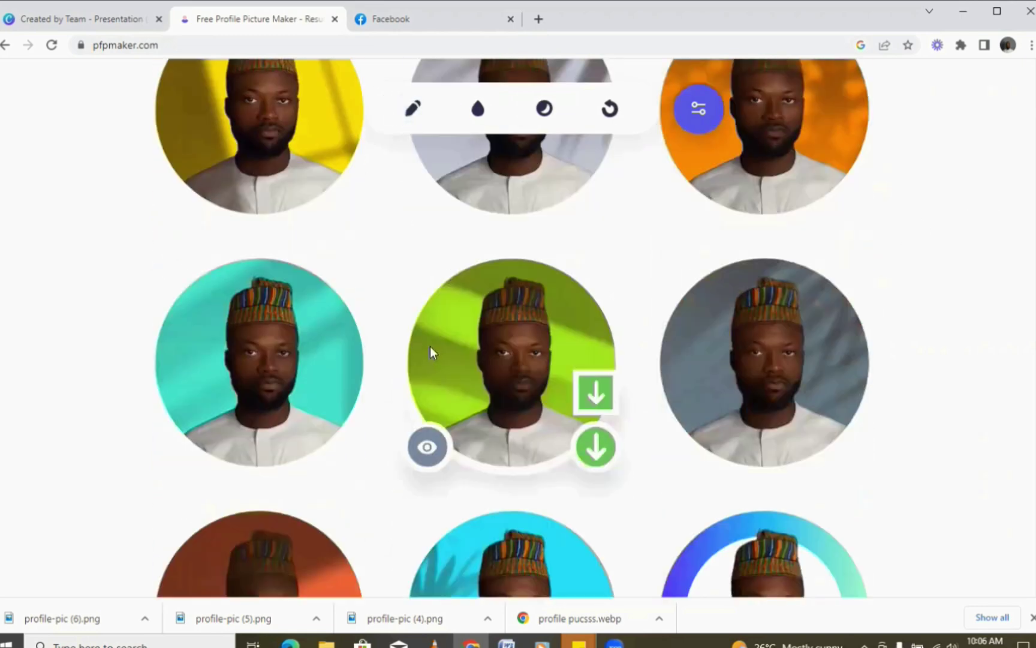
pyautogui.scroll(-2, 430, 352)
pyautogui.scroll(2, 599, 407)
pyautogui.scroll(7, 563, 335)
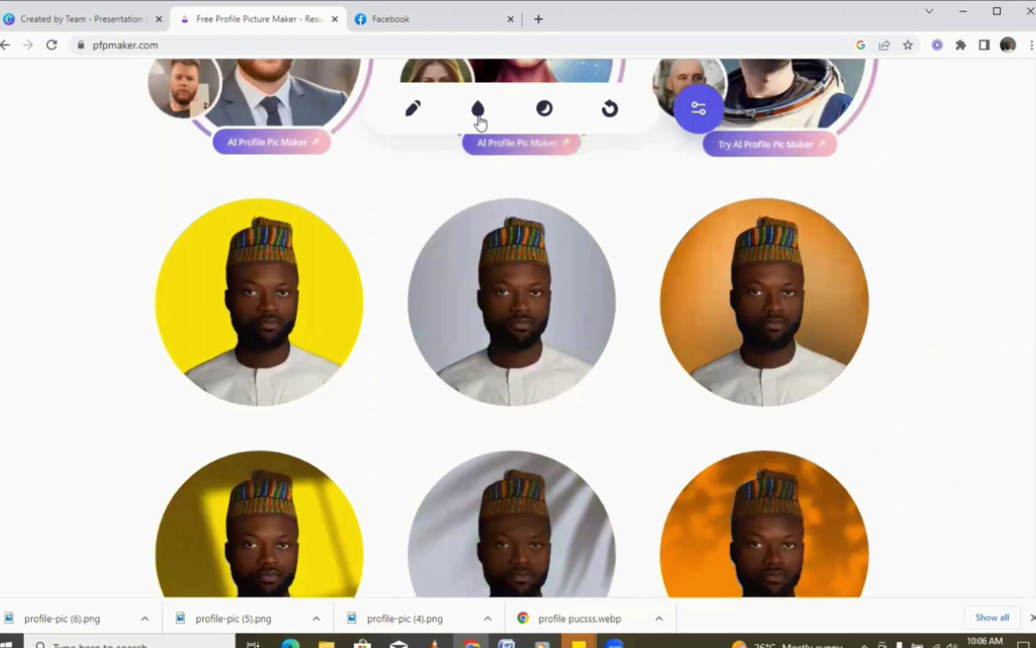
# - Try lime, yellow, orange, red and teal backgrounds, settle on light grey, and show shadow options
pyautogui.click(480, 120)
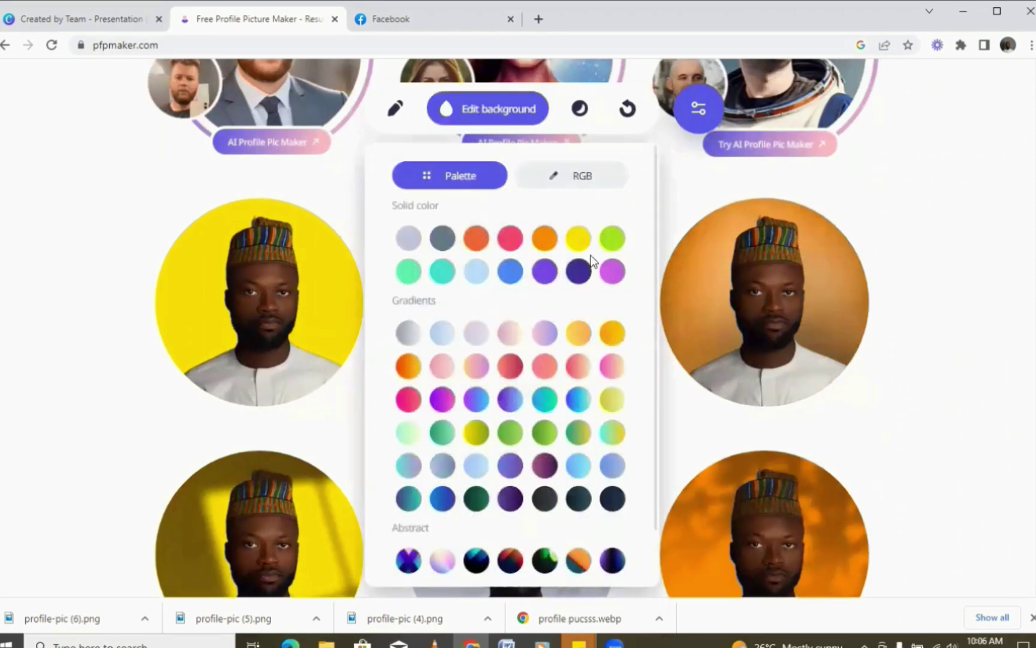
pyautogui.click(614, 245)
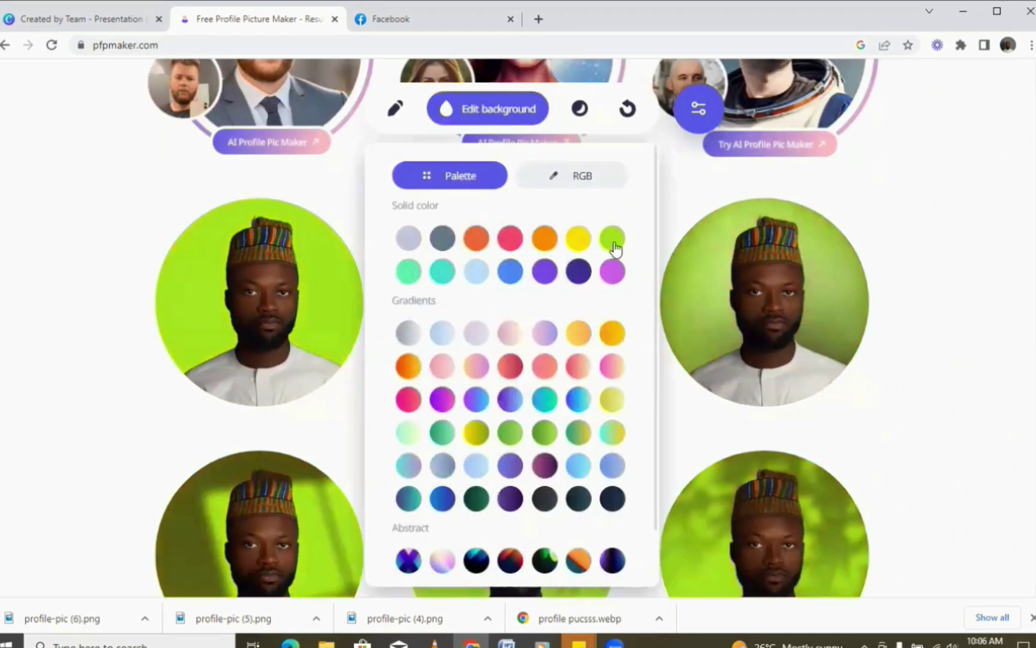
pyautogui.click(576, 243)
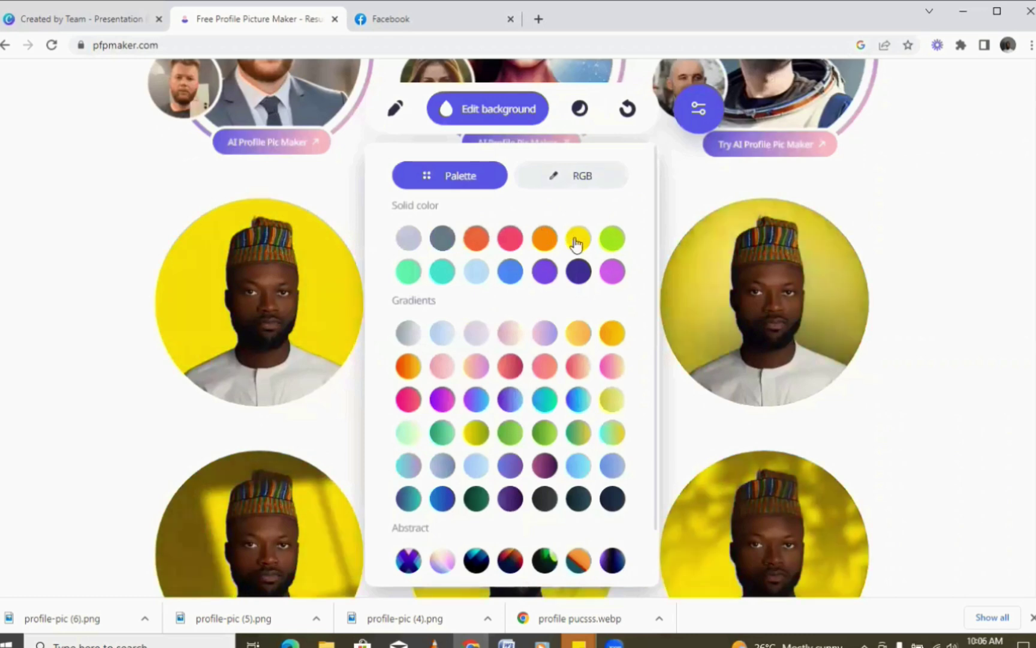
pyautogui.click(539, 243)
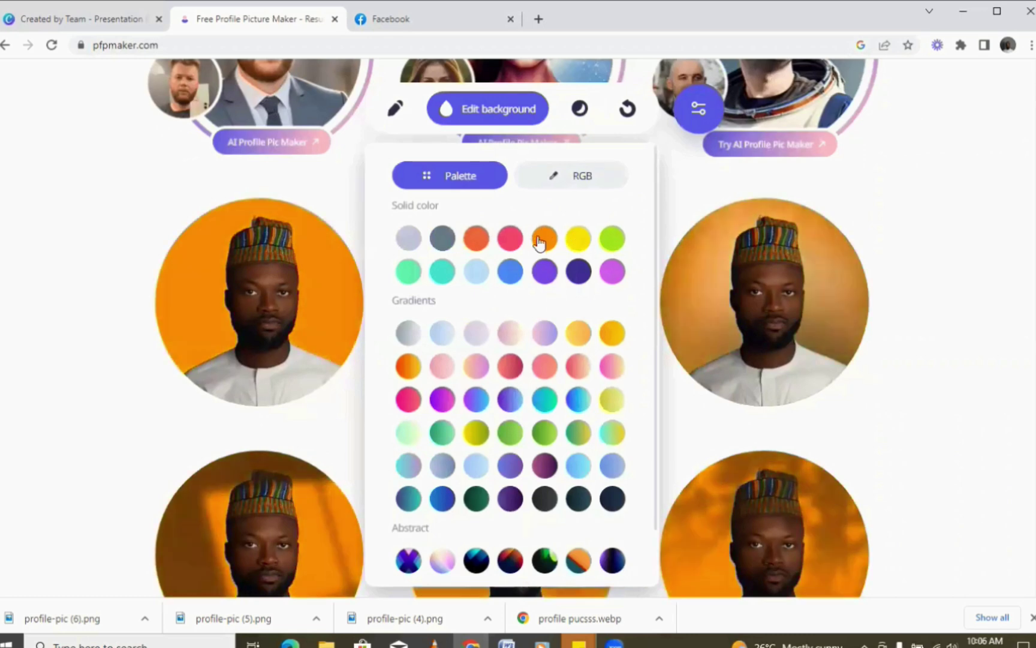
pyautogui.click(509, 240)
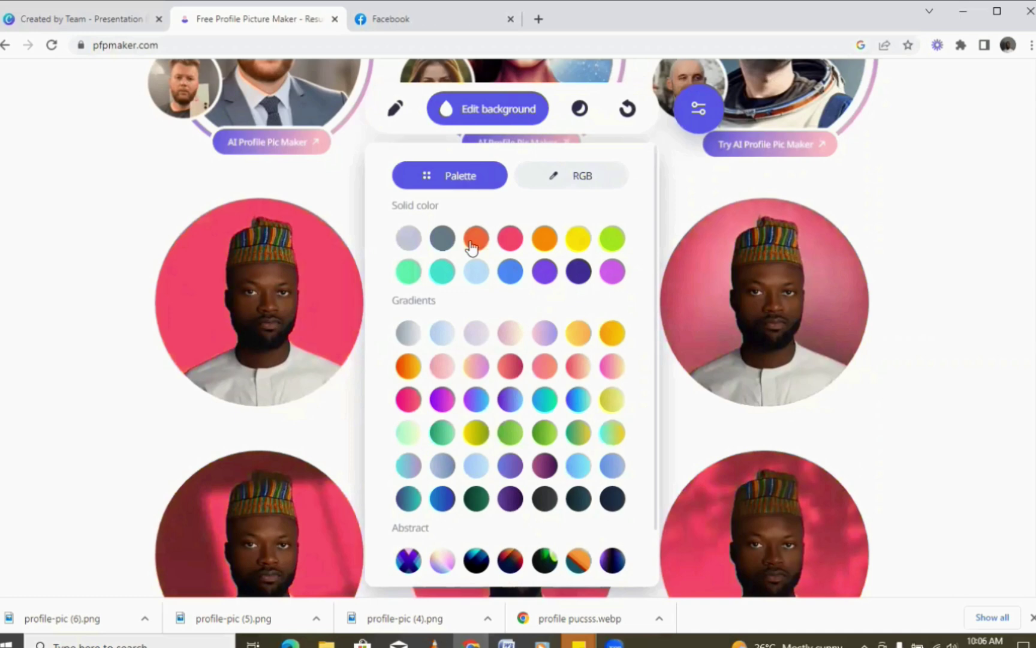
pyautogui.click(475, 238)
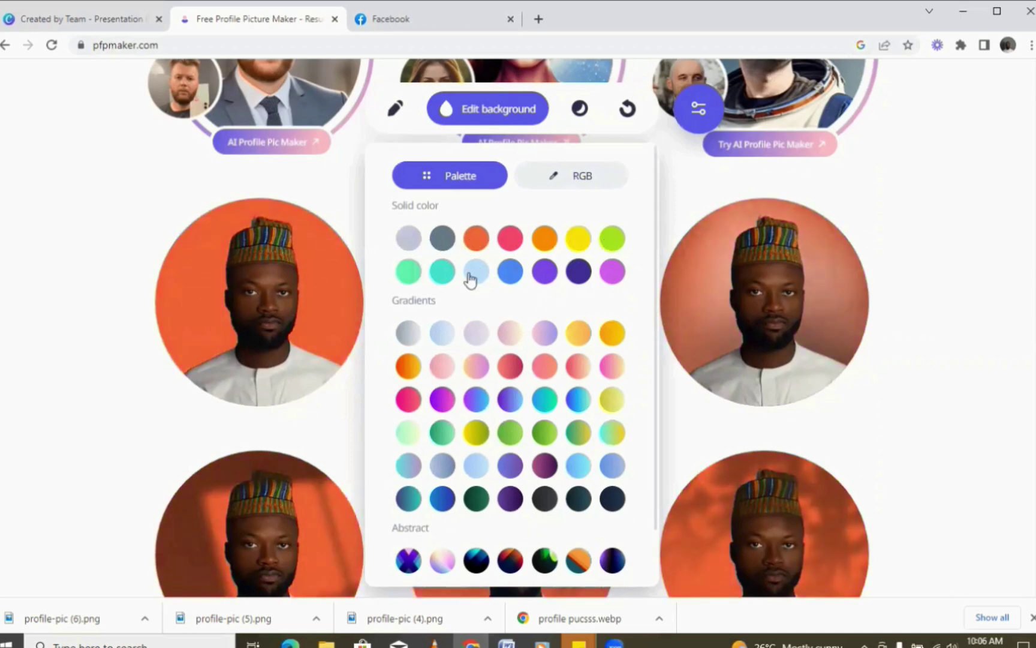
pyautogui.click(444, 279)
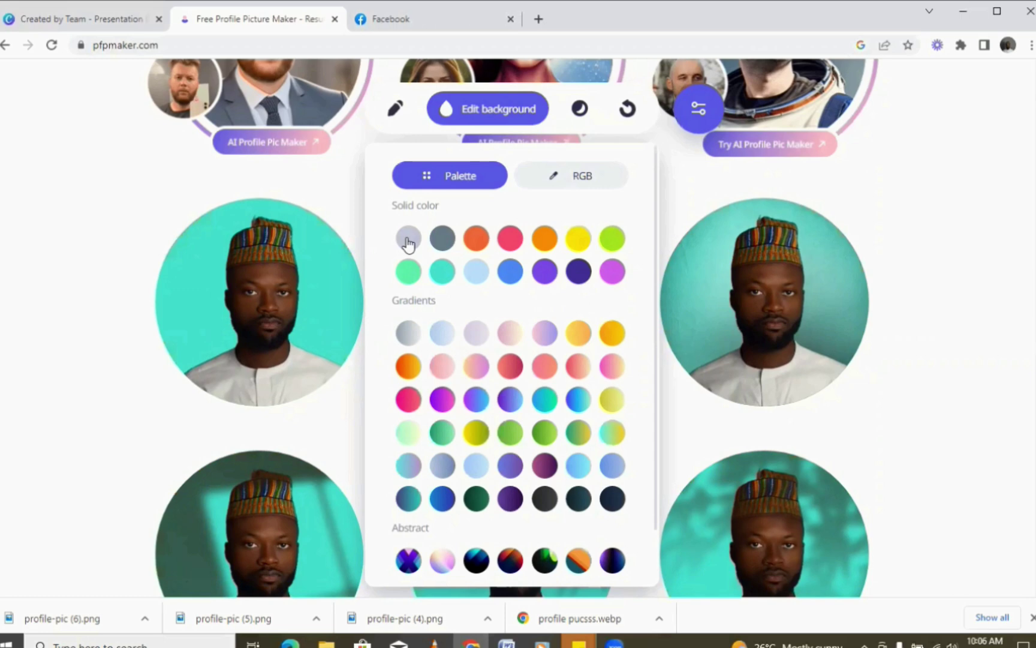
pyautogui.click(408, 239)
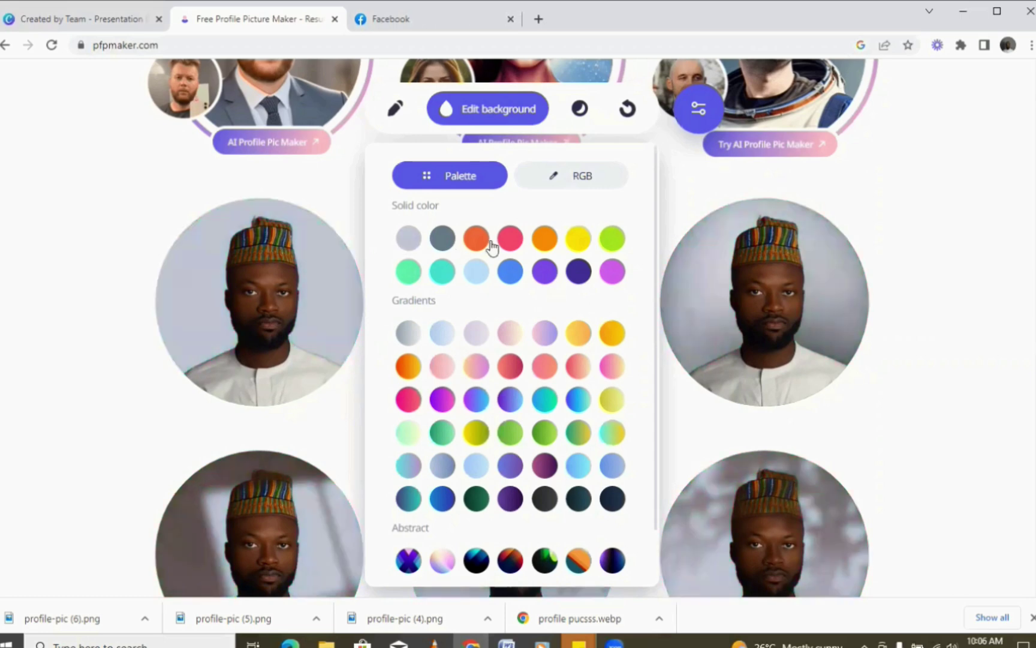
pyautogui.click(579, 109)
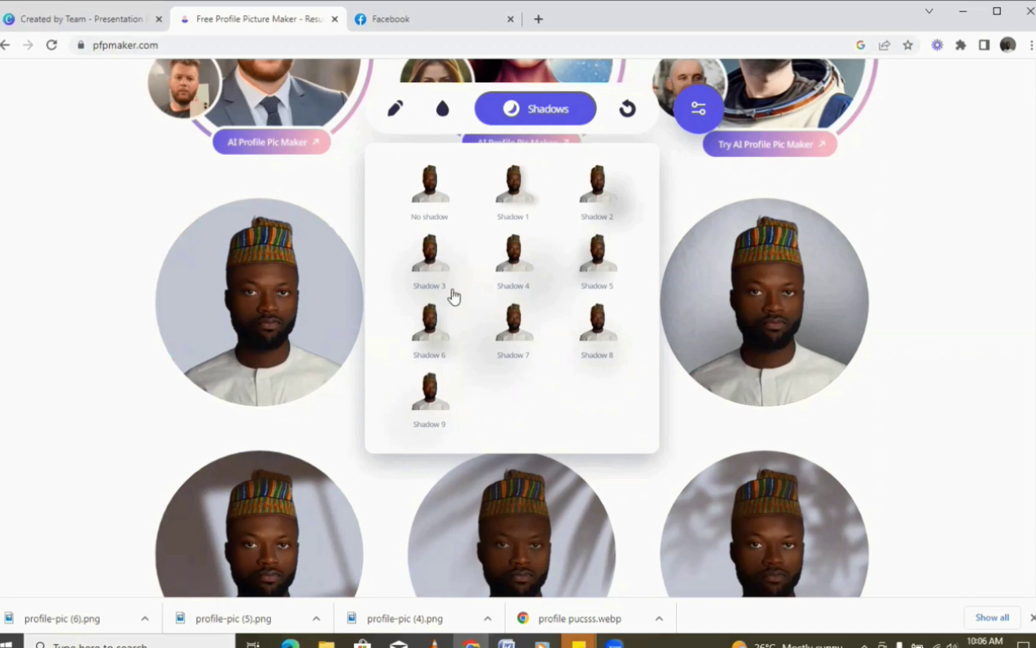
# - Try the yellow-orange gradient and lime green backgrounds, then settle on light blue
pyautogui.click(441, 109)
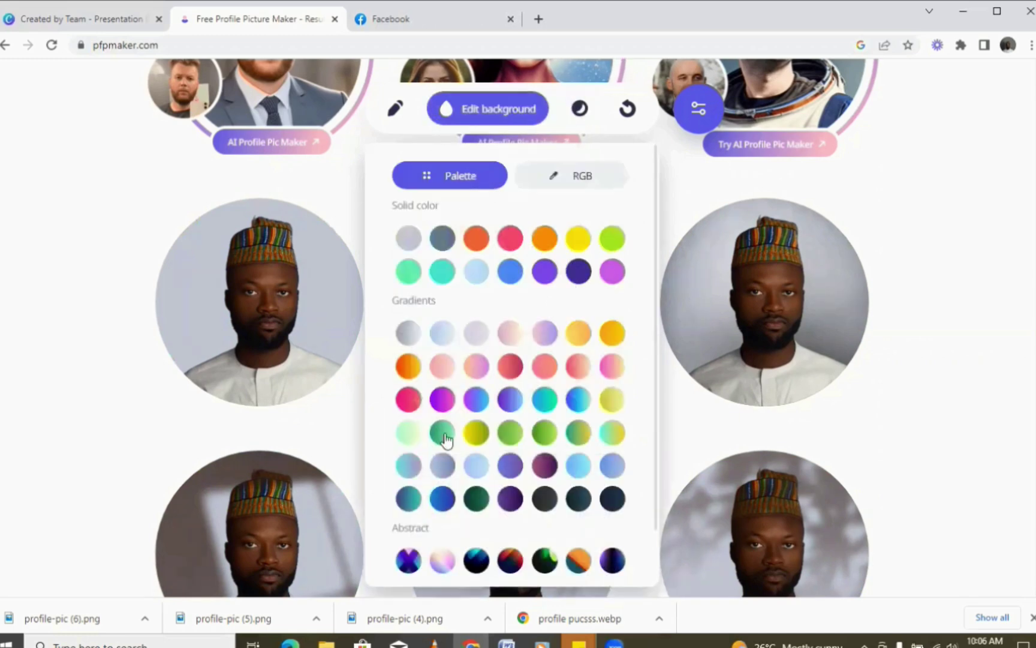
pyautogui.click(616, 342)
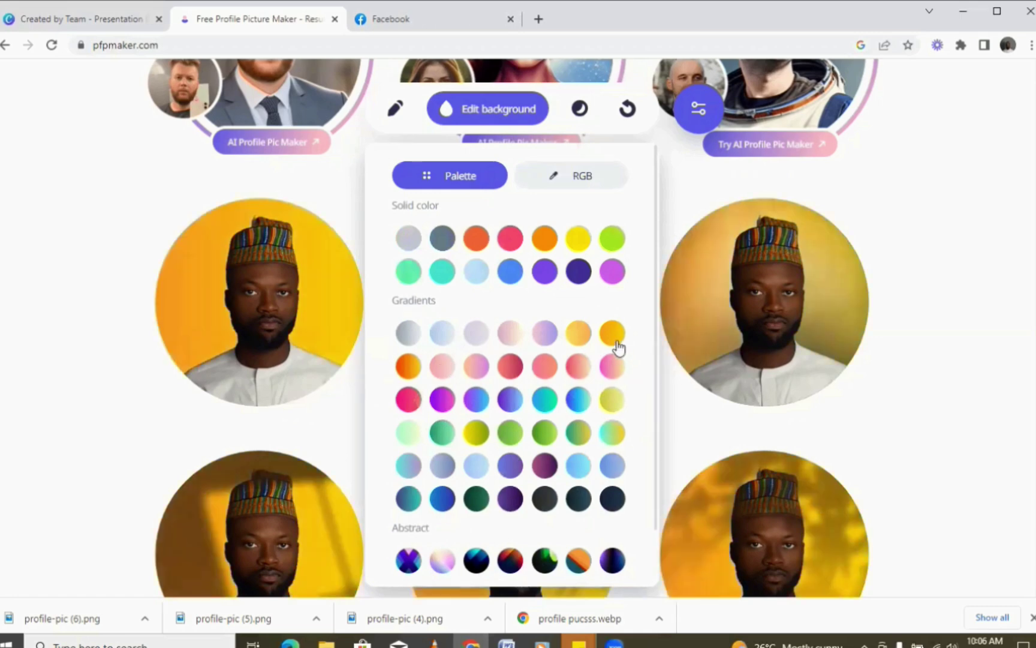
pyautogui.click(615, 242)
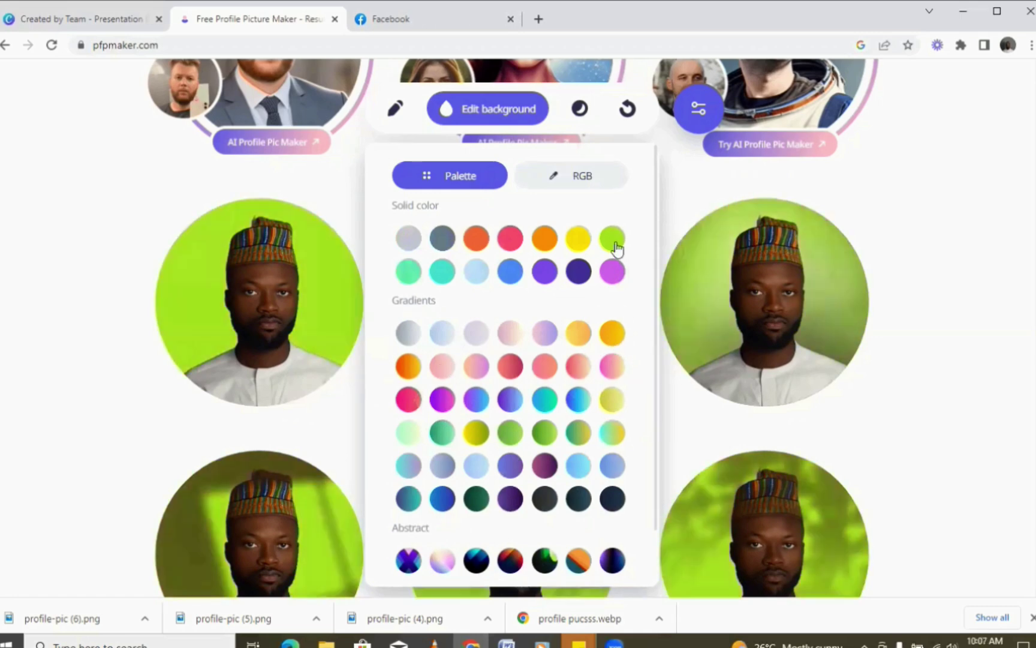
pyautogui.click(479, 277)
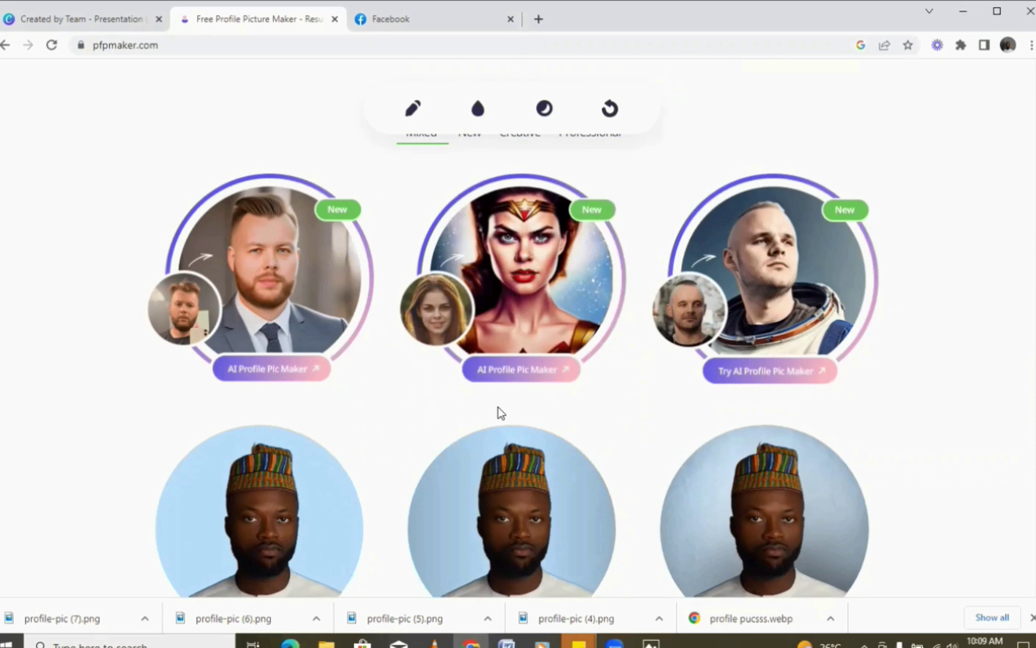
pyautogui.scroll(-3, 498, 410)
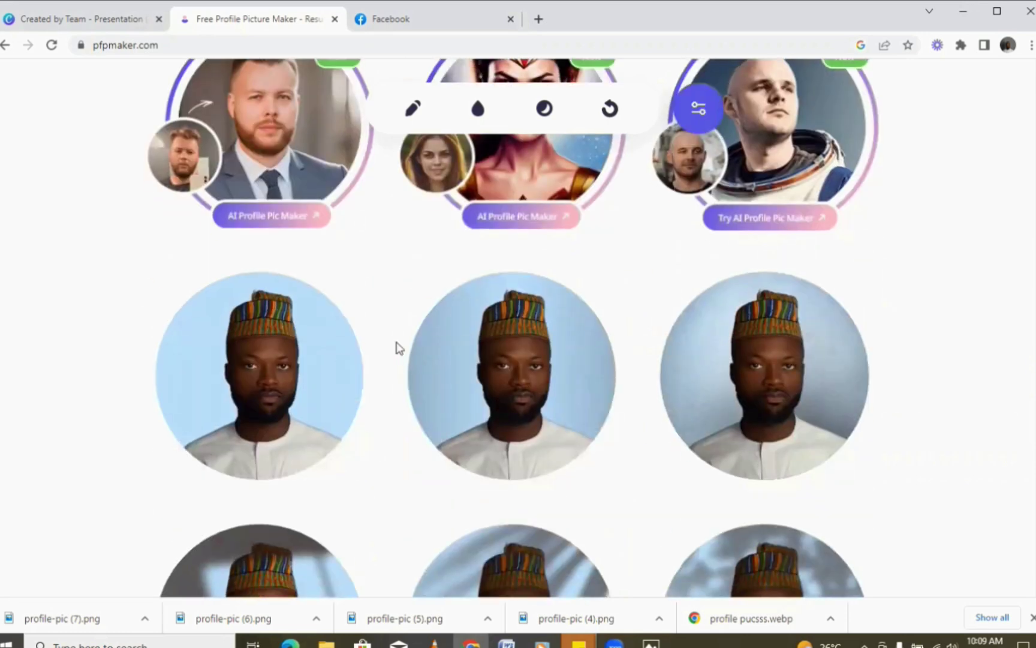
# - Download the first light-blue portrait as profile-pic (8).png and switch to the Facebook tab
pyautogui.moveTo(380, 335)
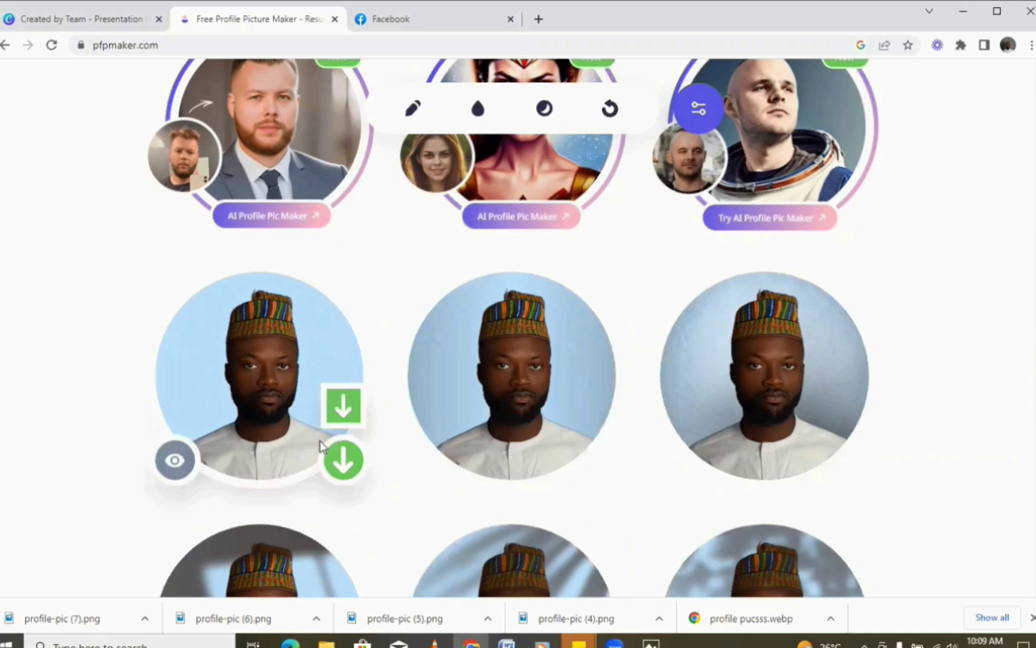
pyautogui.click(345, 419)
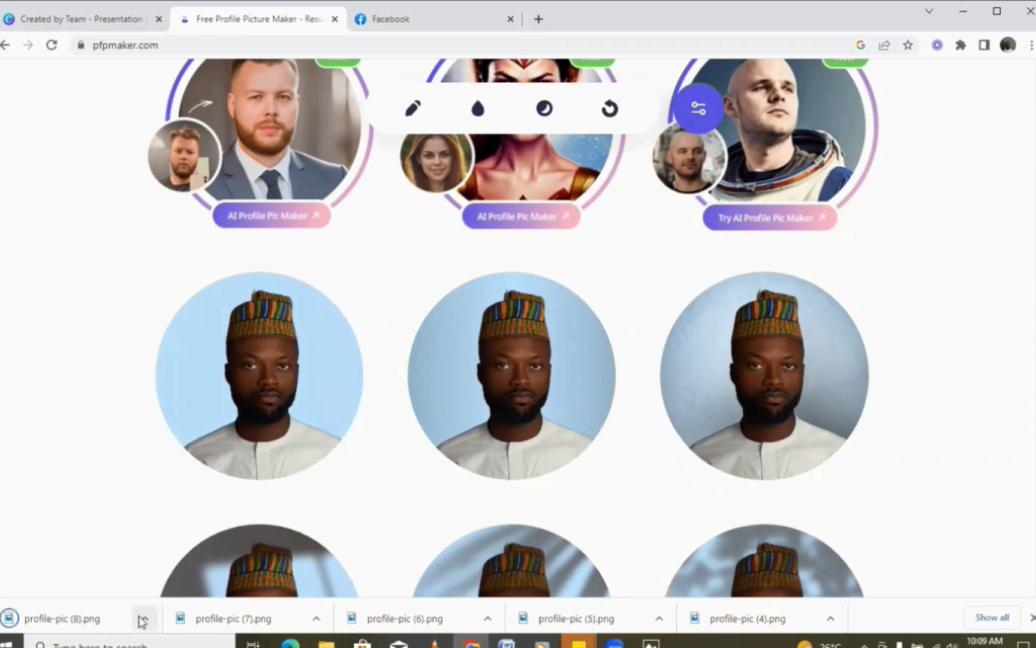
pyautogui.click(142, 620)
pyautogui.click(199, 506)
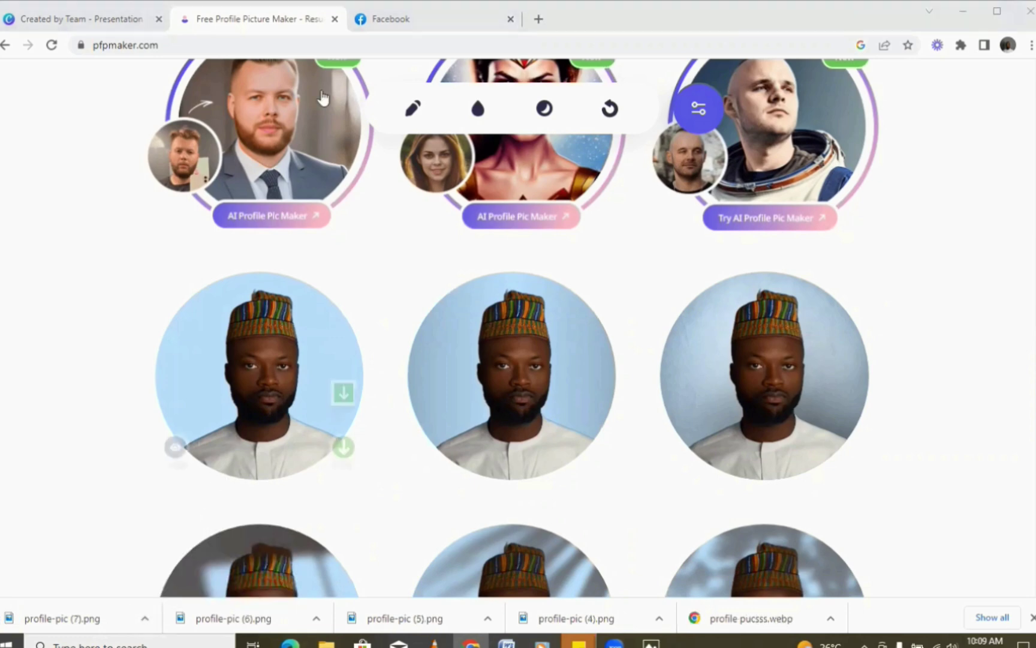
pyautogui.click(378, 19)
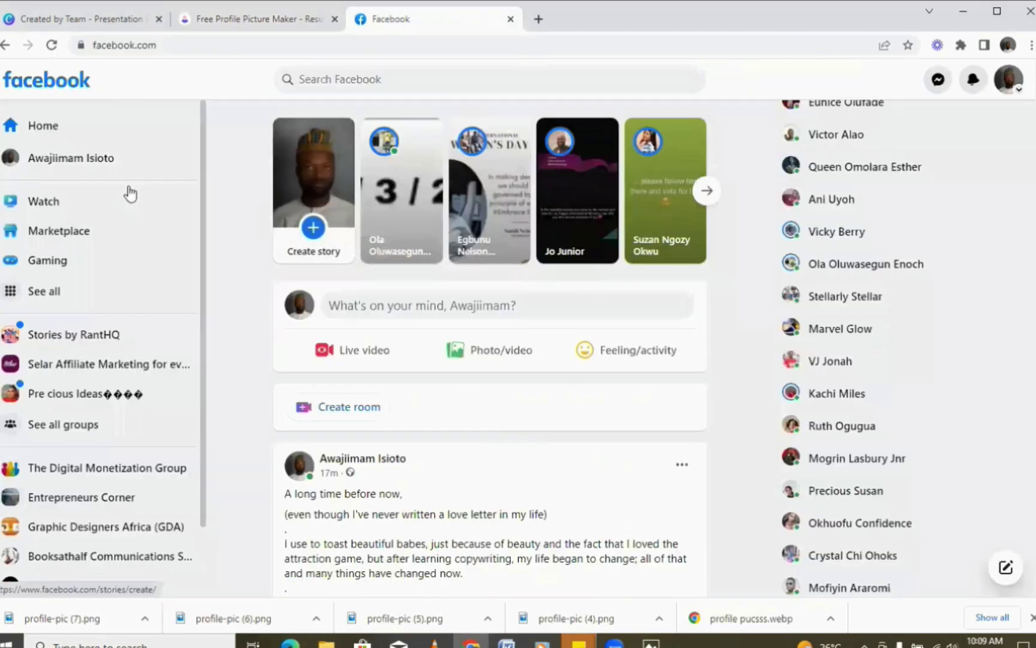
# - On your Facebook profile, set the yellow-background portrait from Uploads as the profile picture and save
pyautogui.click(88, 160)
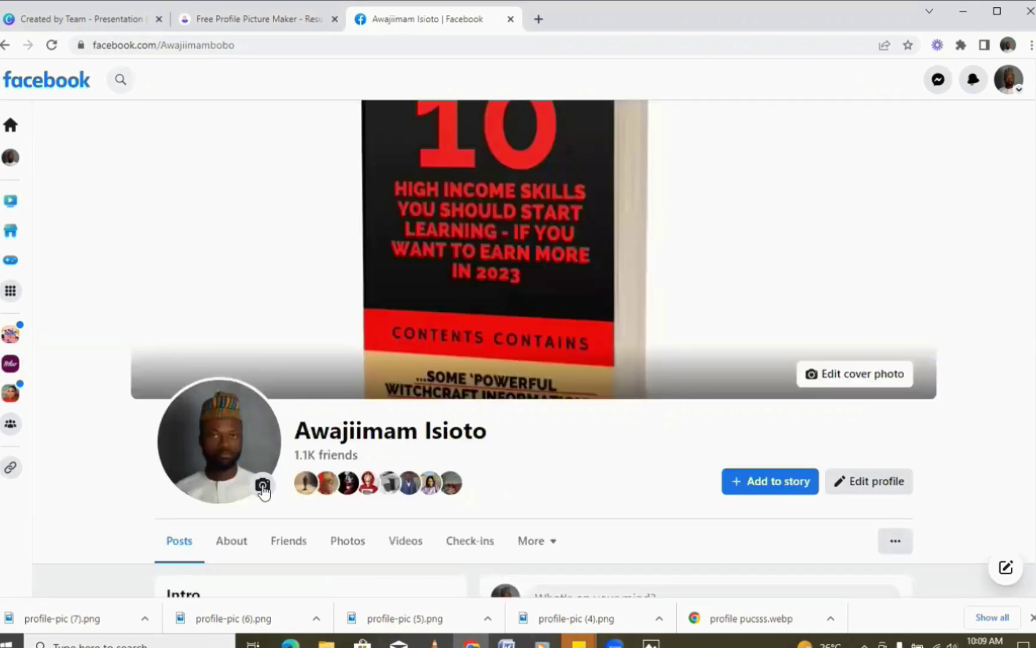
pyautogui.click(263, 486)
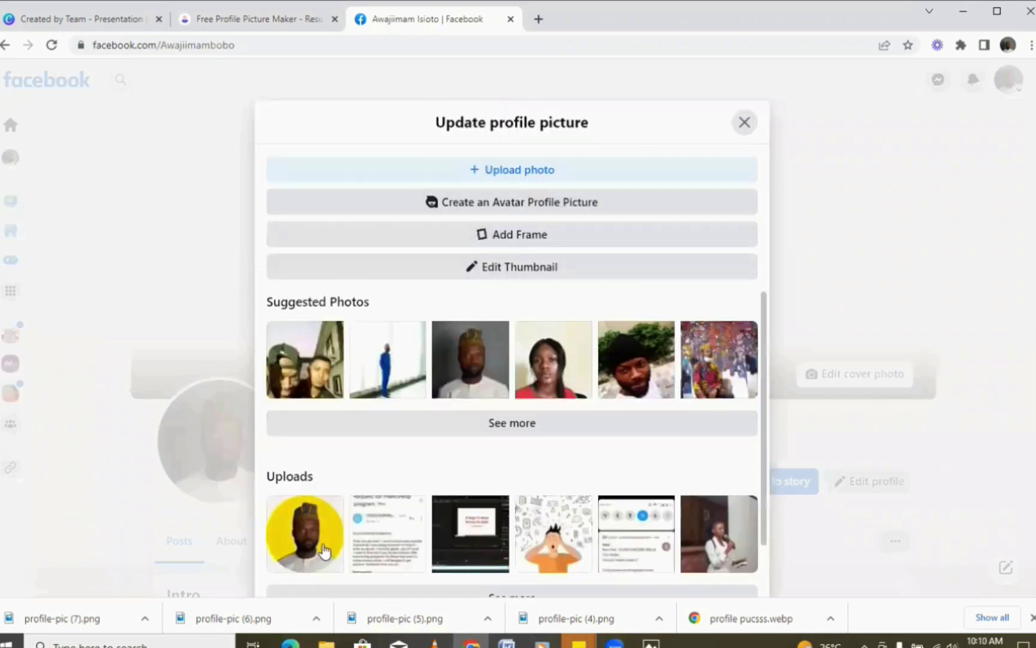
pyautogui.click(323, 550)
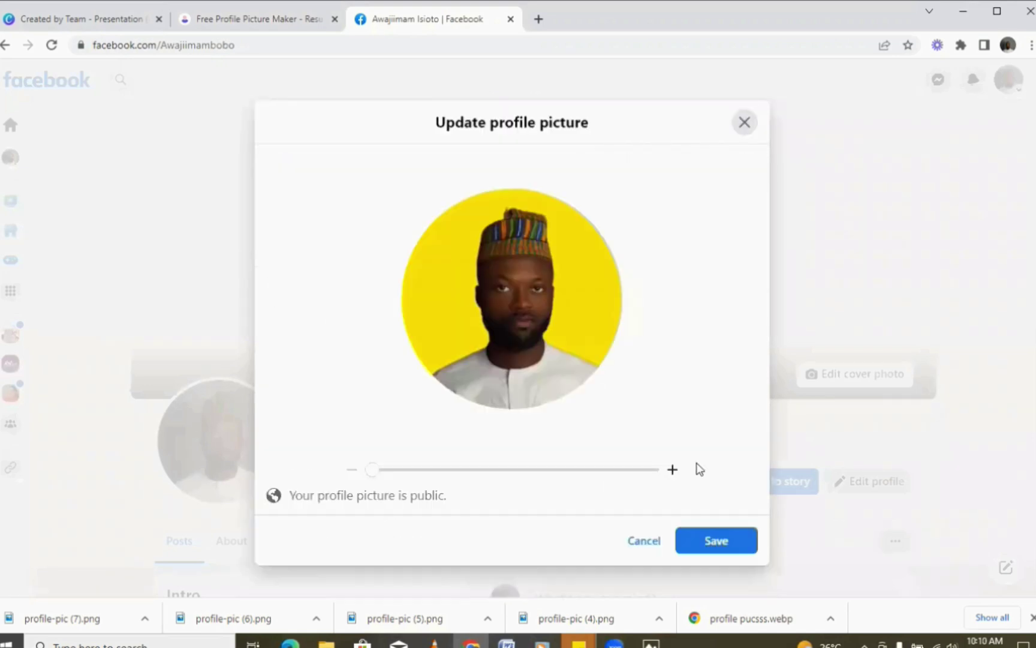
pyautogui.click(710, 541)
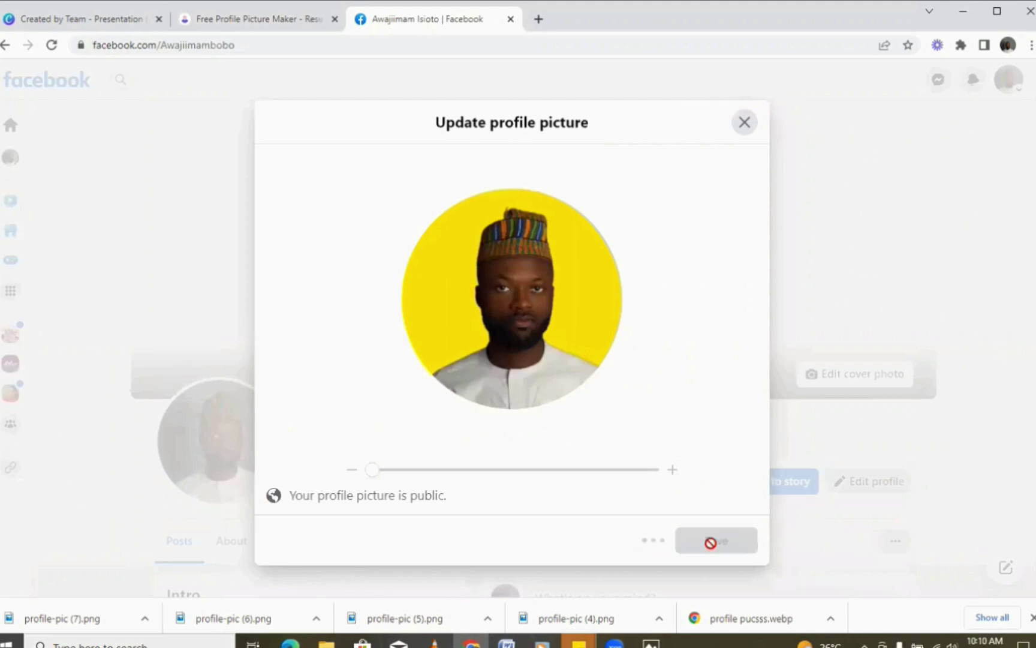